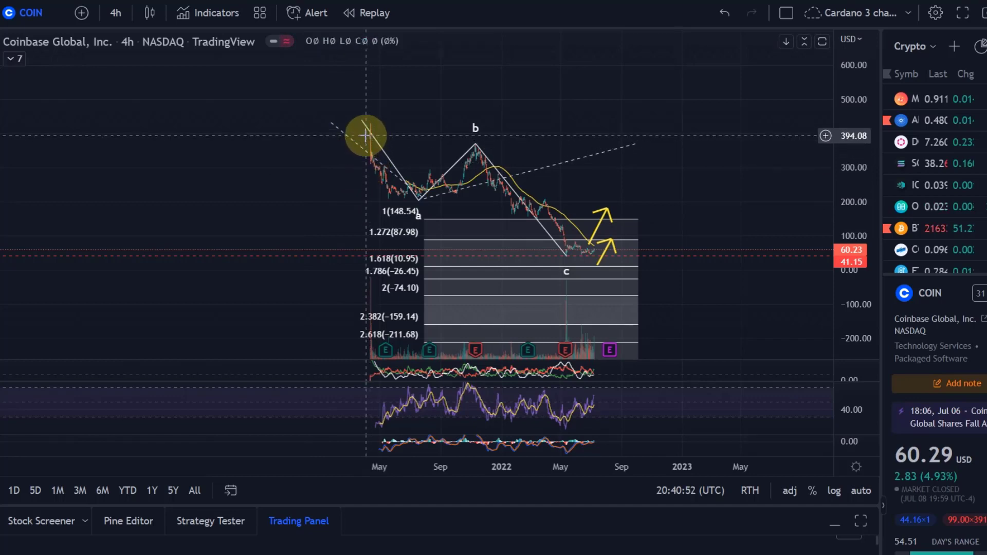
- Stretch the 4h price scale so wave c sits between the 1.272 (87.98) and 1.618 (10.95) levels
{"action": "left_click_drag", "start_coordinate": [437, 134], "coordinate": [479, 139]}
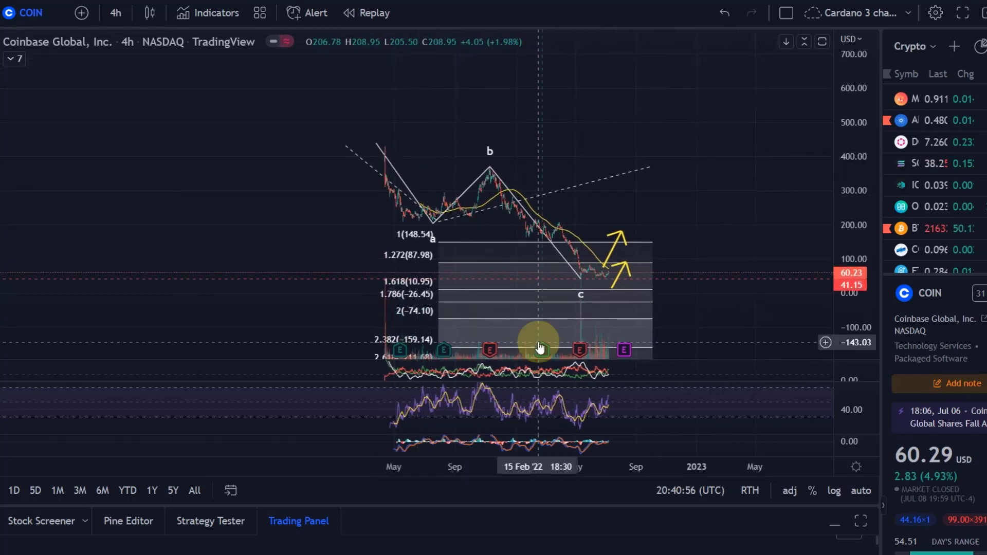
{"action": "left_click", "coordinate": [433, 220]}
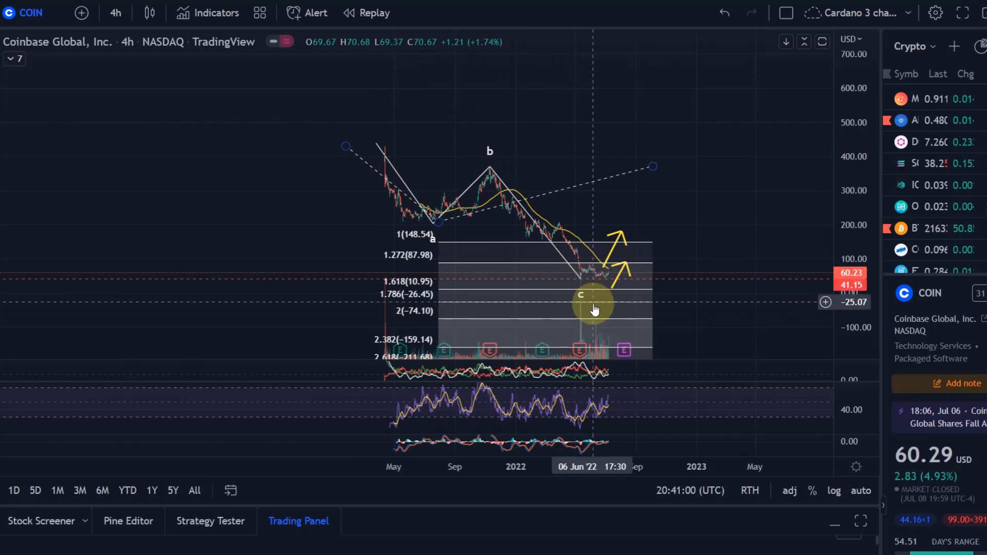
{"action": "left_click_drag", "start_coordinate": [844, 324], "coordinate": [852, 301]}
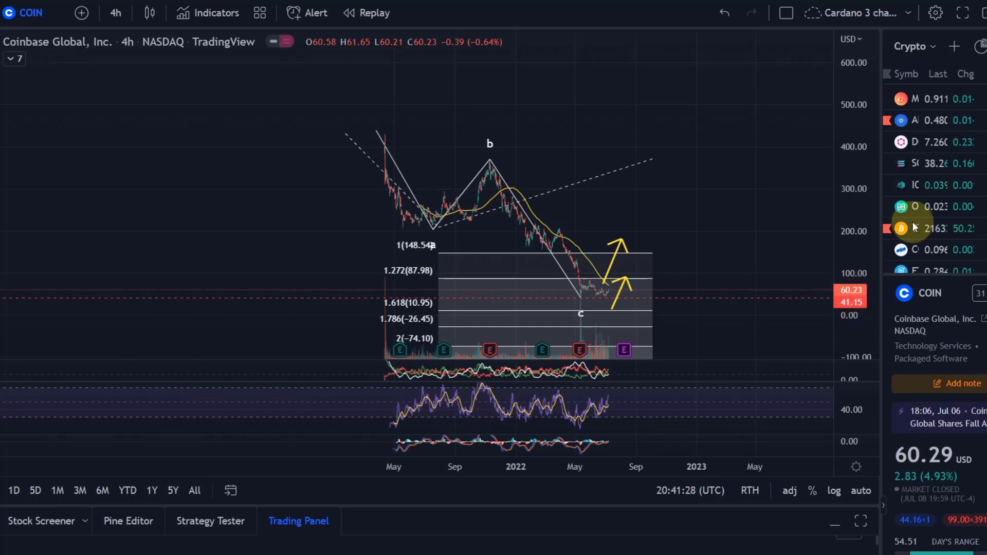
{"action": "left_click", "coordinate": [380, 132]}
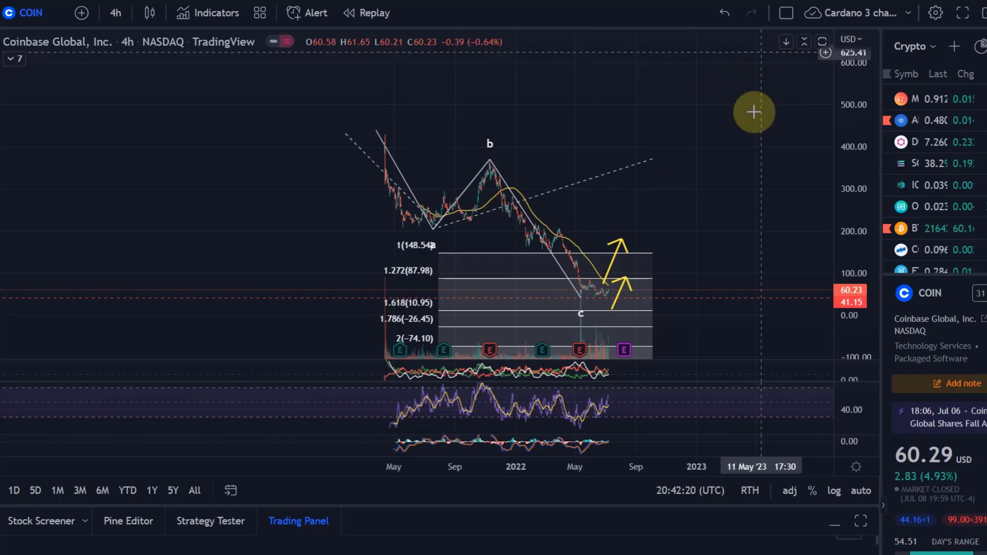
- Center the 4h chart on point c and the yellow arrows toward 1.272 and 1 (148.54)
{"action": "left_click_drag", "start_coordinate": [638, 221], "coordinate": [668, 194]}
{"action": "left_click_drag", "start_coordinate": [846, 227], "coordinate": [875, 155]}
{"action": "scroll", "coordinate": [761, 219], "scroll_direction": "up", "scroll_amount": 3}
{"action": "scroll", "coordinate": [760, 219], "scroll_direction": "up", "scroll_amount": 3}
{"action": "left_click_drag", "start_coordinate": [760, 219], "coordinate": [913, 225]}
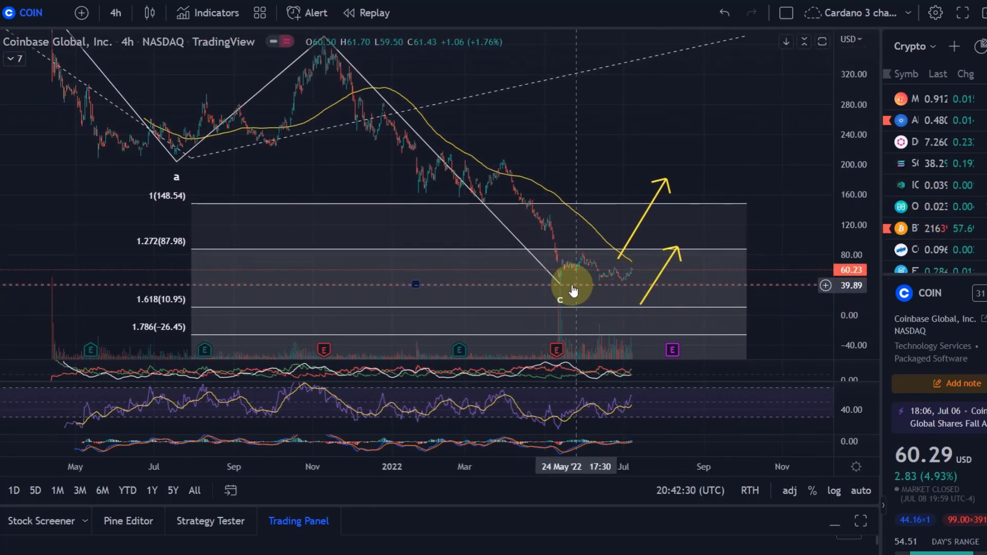
{"action": "scroll", "coordinate": [561, 273], "scroll_direction": "down", "scroll_amount": 3}
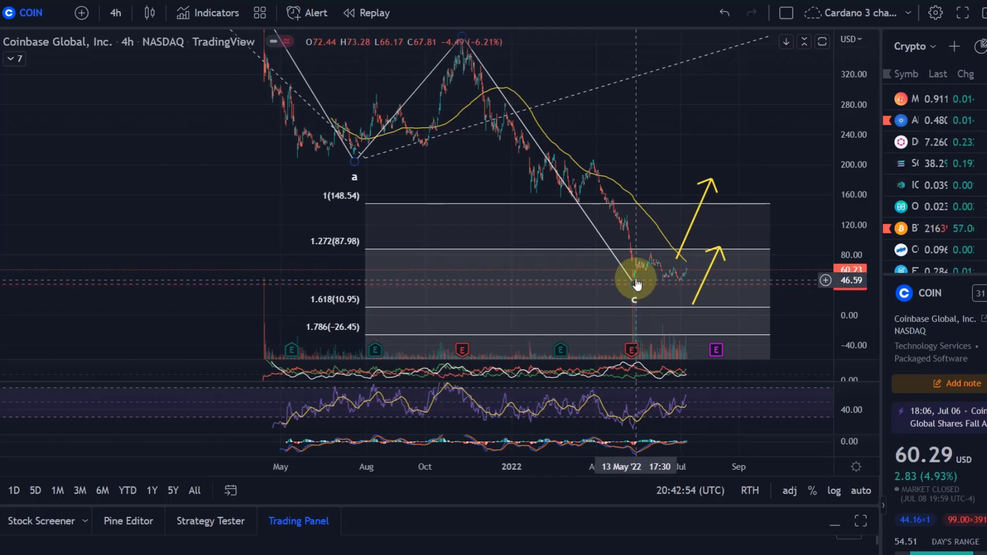
{"action": "left_click_drag", "start_coordinate": [635, 279], "coordinate": [393, 147]}
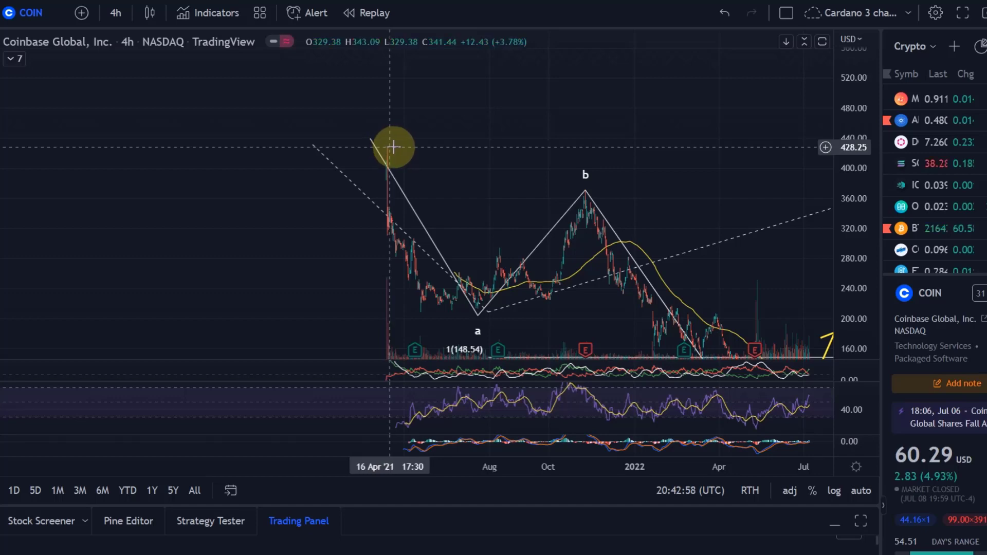
{"action": "left_click_drag", "start_coordinate": [654, 231], "coordinate": [502, 49]}
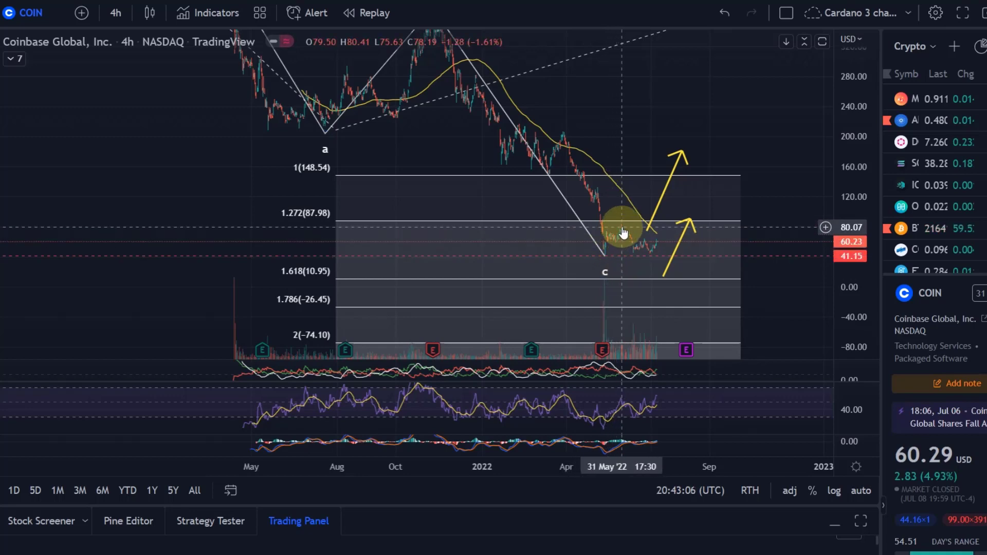
{"action": "left_click_drag", "start_coordinate": [632, 218], "coordinate": [377, 284]}
- Undo an accidental move of the 41.15 line and zoom into the consolidation near 60.23
{"action": "mouse_move", "coordinate": [664, 259]}
{"action": "left_mouse_down"}
{"action": "mouse_move", "coordinate": [844, 252]}
{"action": "mouse_move", "coordinate": [752, 268]}
{"action": "left_mouse_up"}
{"action": "left_click", "coordinate": [724, 17]}
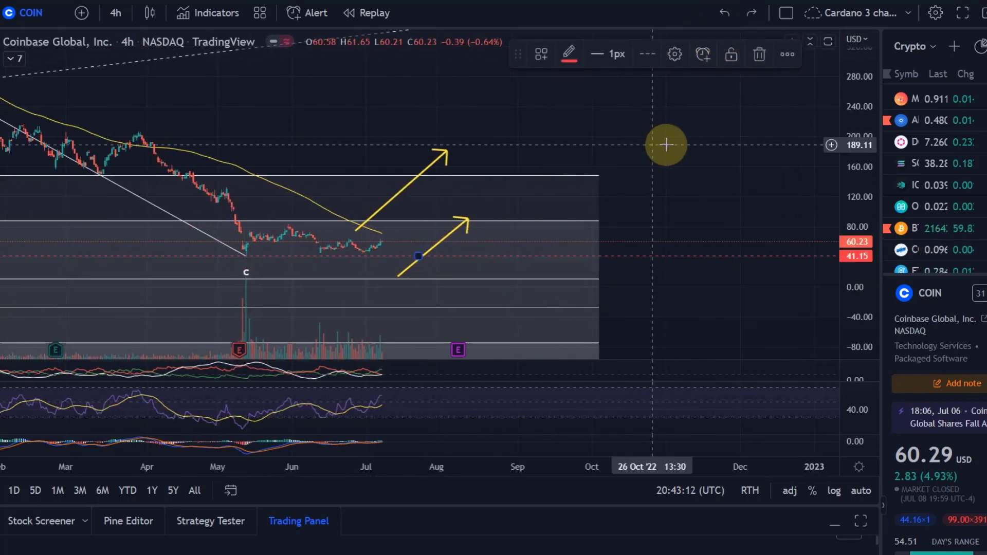
{"action": "scroll", "coordinate": [688, 149], "scroll_direction": "down", "scroll_amount": 5}
{"action": "left_click_drag", "start_coordinate": [861, 304], "coordinate": [859, 133]}
{"action": "left_click_drag", "start_coordinate": [750, 189], "coordinate": [720, 49]}
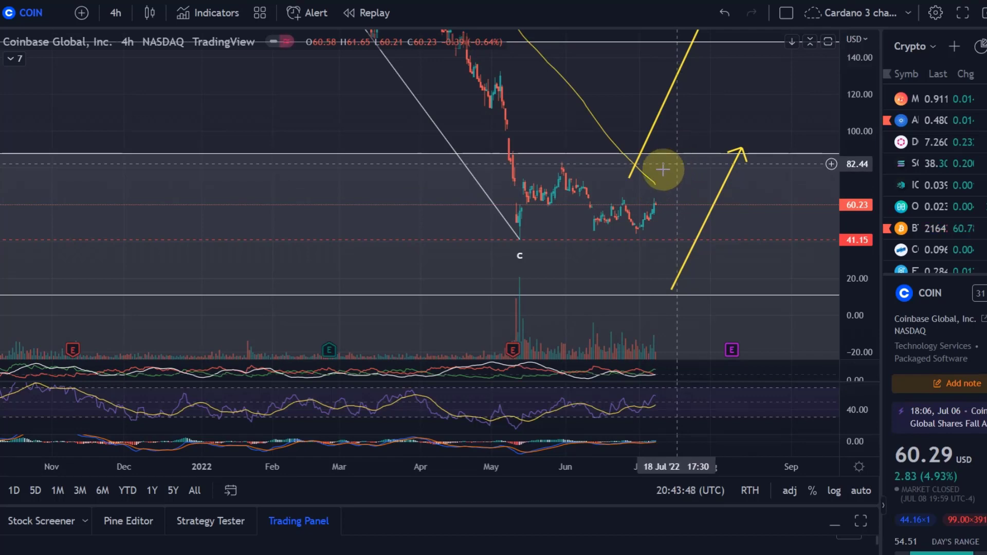
{"action": "scroll", "coordinate": [611, 185], "scroll_direction": "up", "scroll_amount": 3}
- Reframe the latest candles and change the COIN chart interval from 4h to 2h
{"action": "left_click_drag", "start_coordinate": [611, 185], "coordinate": [648, 196]}
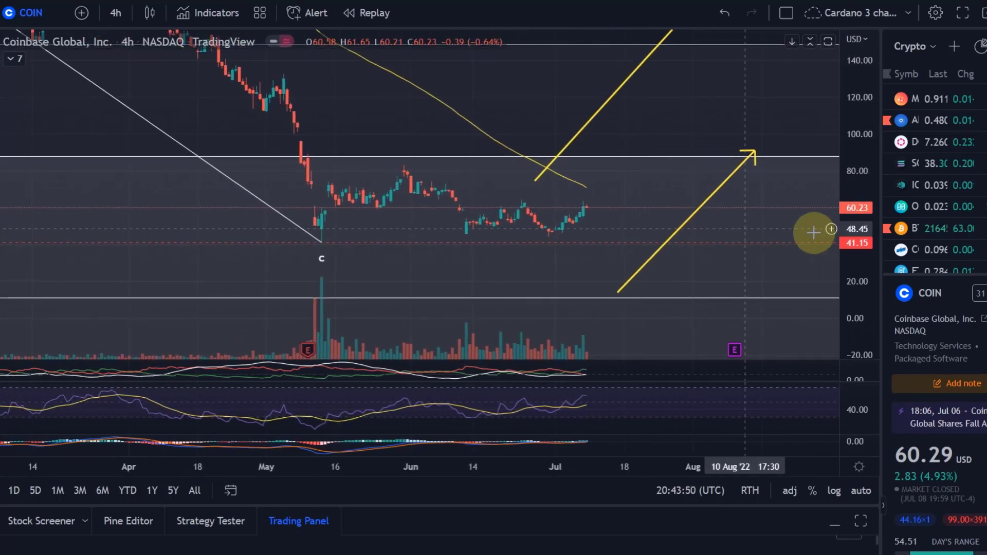
{"action": "left_click_drag", "start_coordinate": [851, 211], "coordinate": [844, 75]}
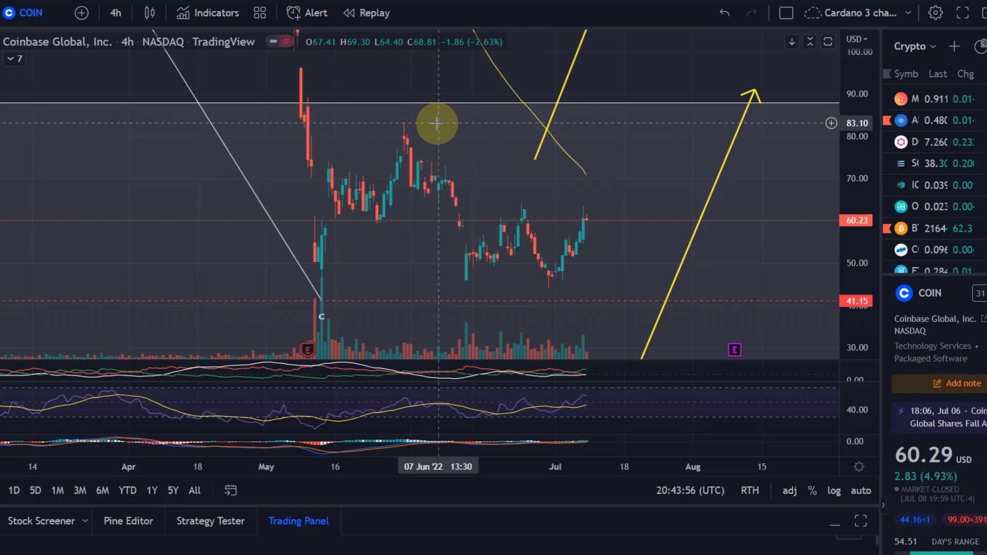
{"action": "left_click_drag", "start_coordinate": [846, 122], "coordinate": [824, 222]}
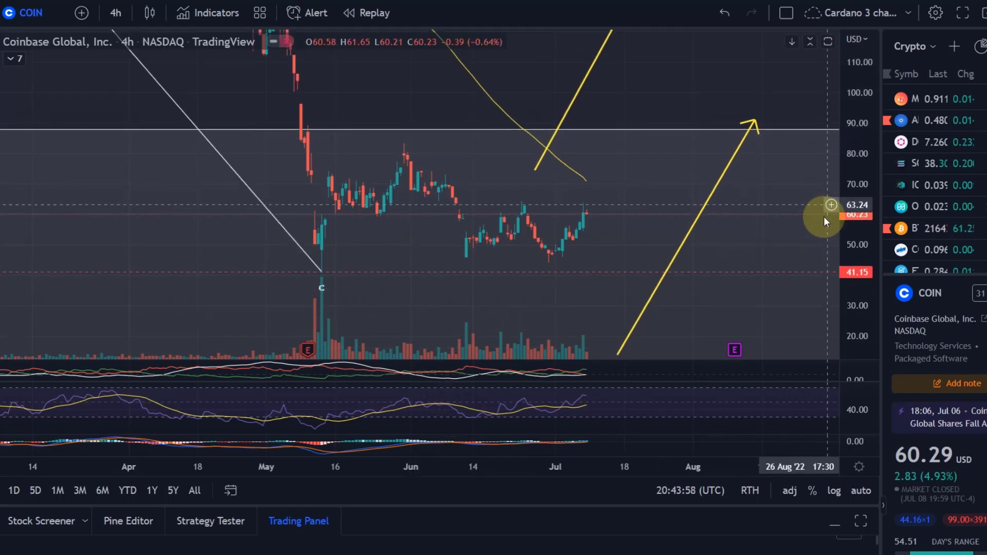
{"action": "scroll", "coordinate": [495, 132], "scroll_direction": "down", "scroll_amount": 3}
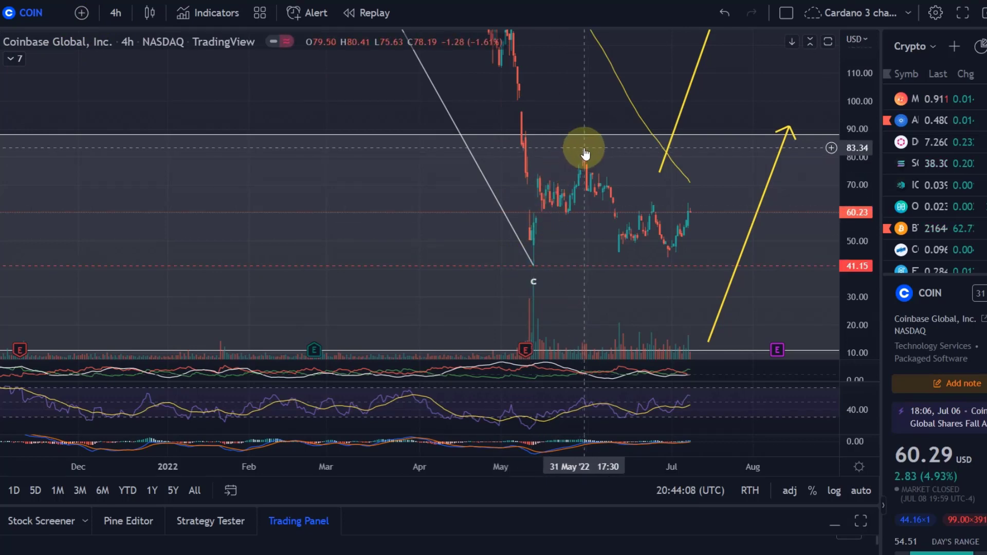
{"action": "left_click", "coordinate": [112, 19]}
{"action": "left_click", "coordinate": [139, 395]}
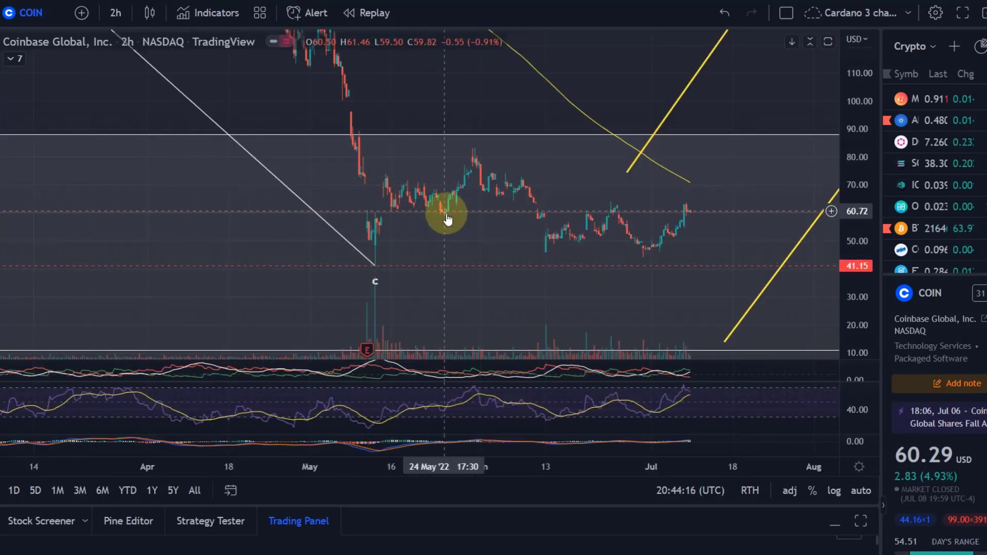
- Zoom the 2h chart out to show point c, the 41.15 line and arrows toward 1.272 (87.98)
{"action": "scroll", "coordinate": [482, 142], "scroll_direction": "up", "scroll_amount": 2}
{"action": "scroll", "coordinate": [487, 140], "scroll_direction": "up", "scroll_amount": 1}
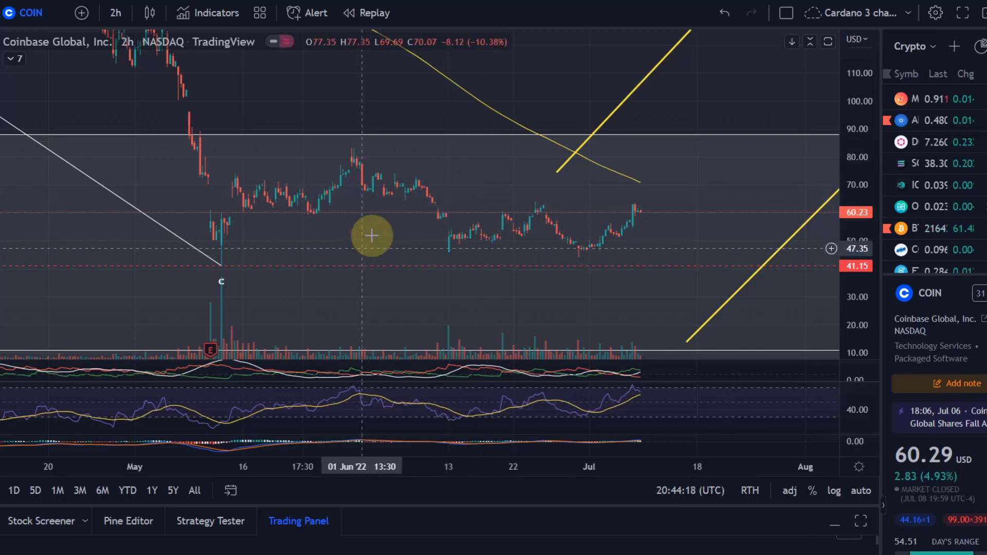
{"action": "left_click_drag", "start_coordinate": [256, 258], "coordinate": [369, 252]}
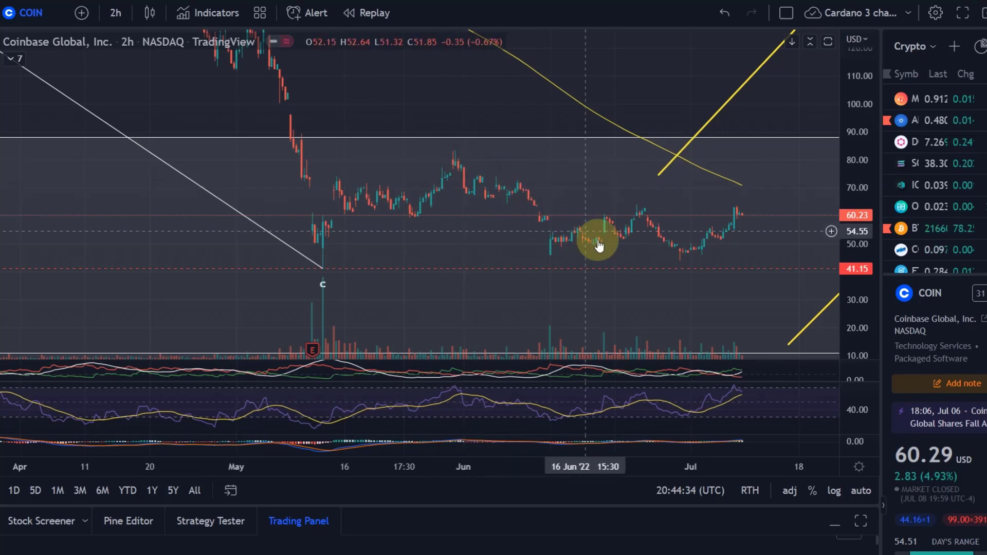
{"action": "left_click_drag", "start_coordinate": [689, 301], "coordinate": [679, 249]}
{"action": "scroll", "coordinate": [680, 250], "scroll_direction": "down", "scroll_amount": 5}
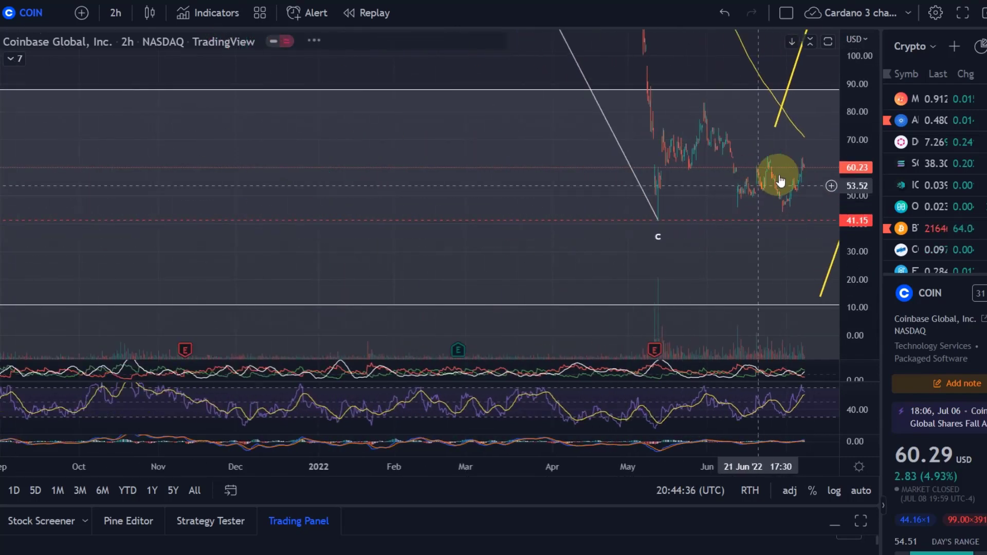
{"action": "left_click_drag", "start_coordinate": [858, 137], "coordinate": [879, 216]}
{"action": "scroll", "coordinate": [778, 205], "scroll_direction": "down", "scroll_amount": 4}
{"action": "left_click_drag", "start_coordinate": [642, 194], "coordinate": [527, 243]}
{"action": "scroll", "coordinate": [526, 243], "scroll_direction": "up", "scroll_amount": 1}
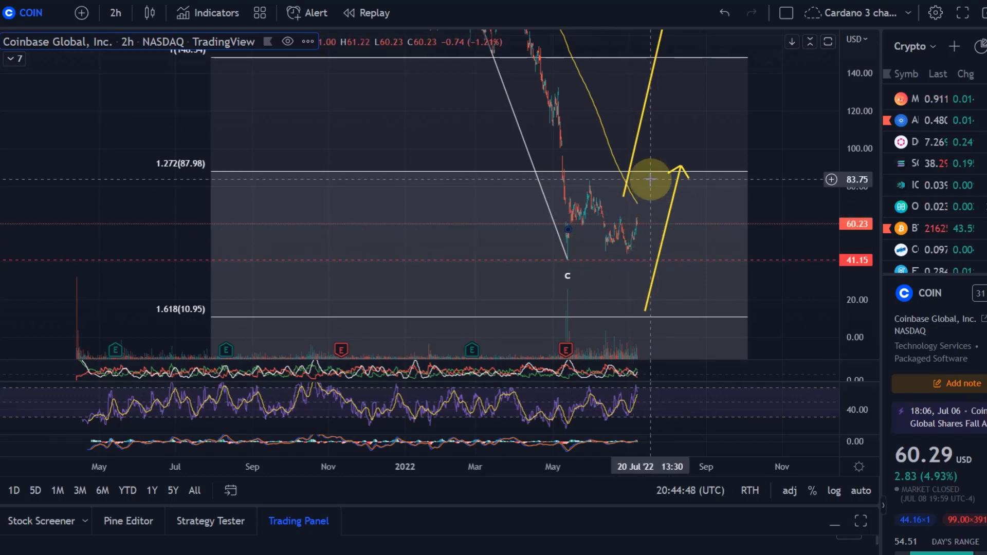
- Pan and rescale the 2h chart to bring point c, the yellow arrows and the 1.618 level into view
{"action": "left_click_drag", "start_coordinate": [665, 159], "coordinate": [604, 280]}
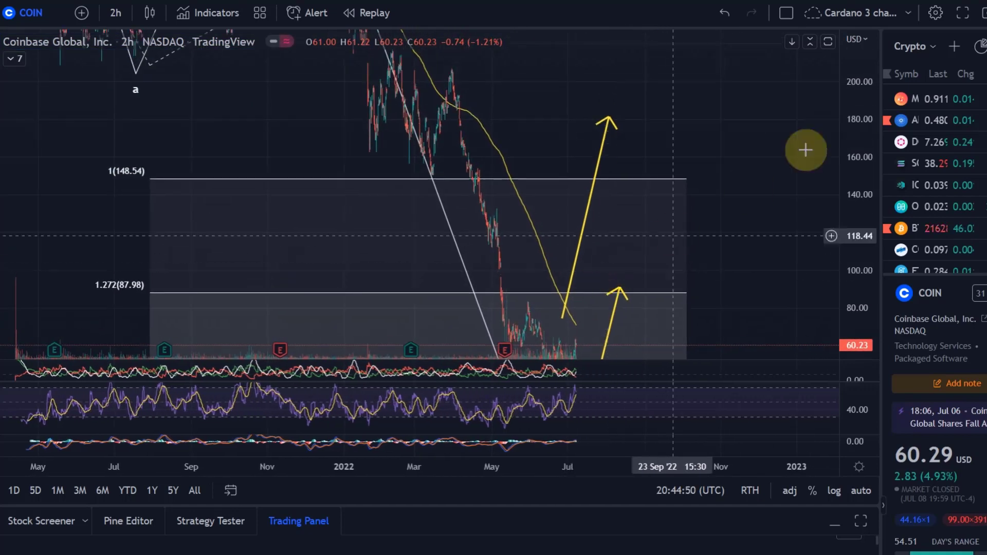
{"action": "left_click_drag", "start_coordinate": [854, 203], "coordinate": [871, 311]}
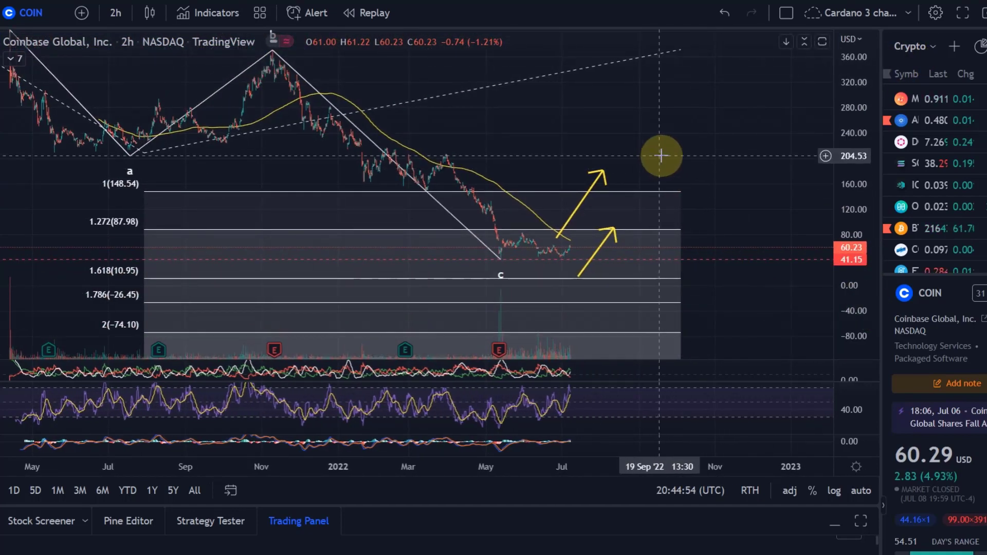
{"action": "left_click_drag", "start_coordinate": [684, 150], "coordinate": [728, 147]}
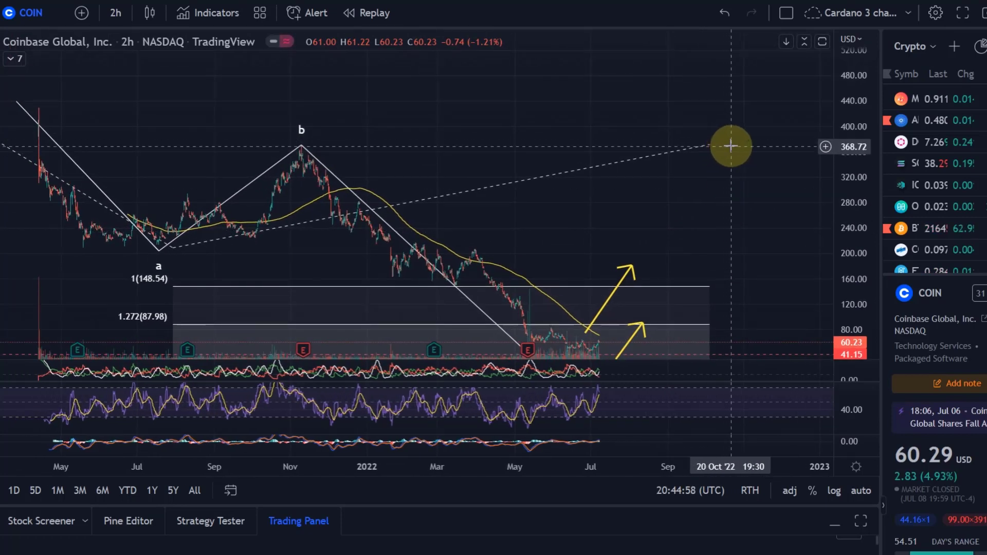
{"action": "left_click_drag", "start_coordinate": [741, 216], "coordinate": [782, 90]}
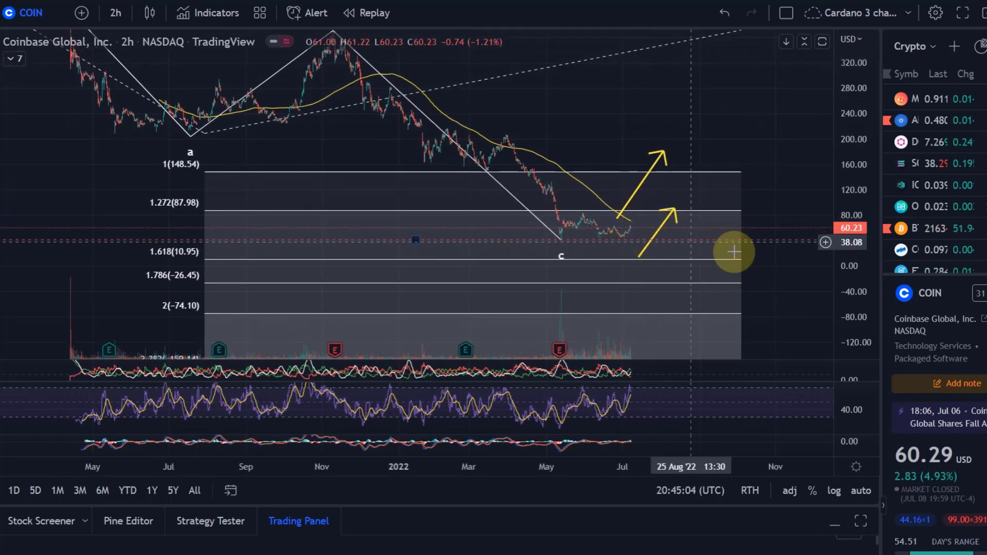
{"action": "left_click_drag", "start_coordinate": [846, 304], "coordinate": [833, 11]}
{"action": "left_click_drag", "start_coordinate": [645, 302], "coordinate": [698, 239]}
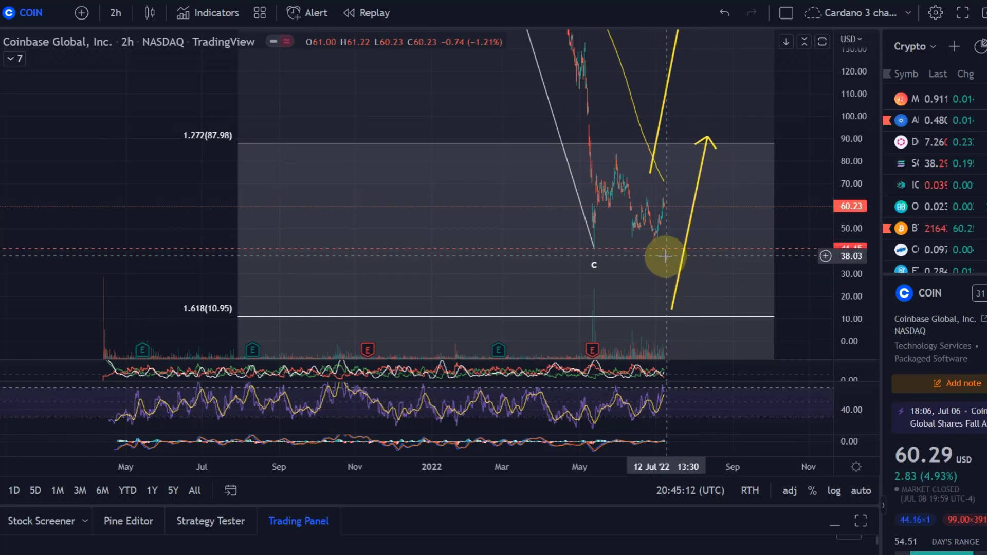
- Compress prices to reveal the 1.786, 2, 2.382 and 2.618 Fibonacci levels, then check the wave drawing
{"action": "left_click_drag", "start_coordinate": [832, 147], "coordinate": [848, 238]}
{"action": "scroll", "coordinate": [549, 182], "scroll_direction": "down", "scroll_amount": 2}
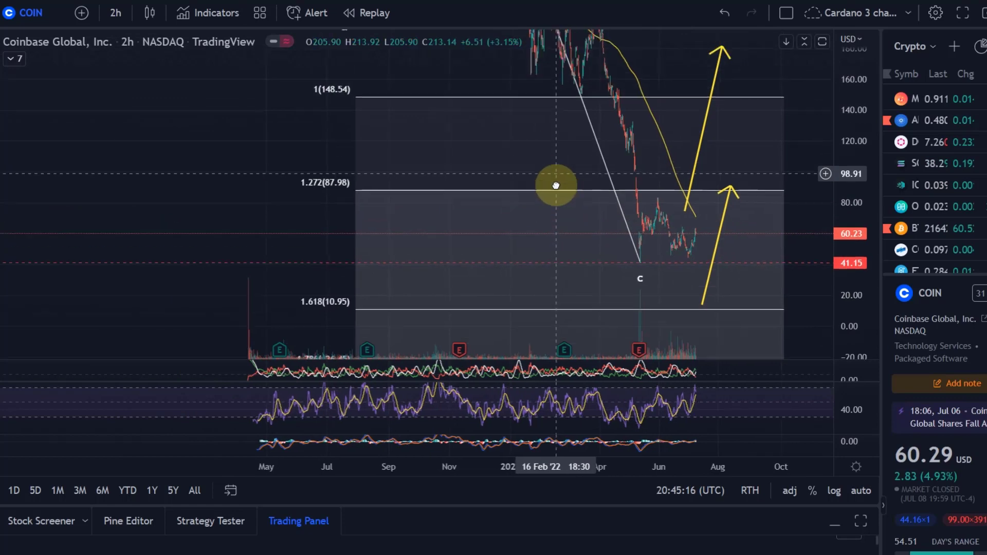
{"action": "left_click_drag", "start_coordinate": [886, 144], "coordinate": [878, 346]}
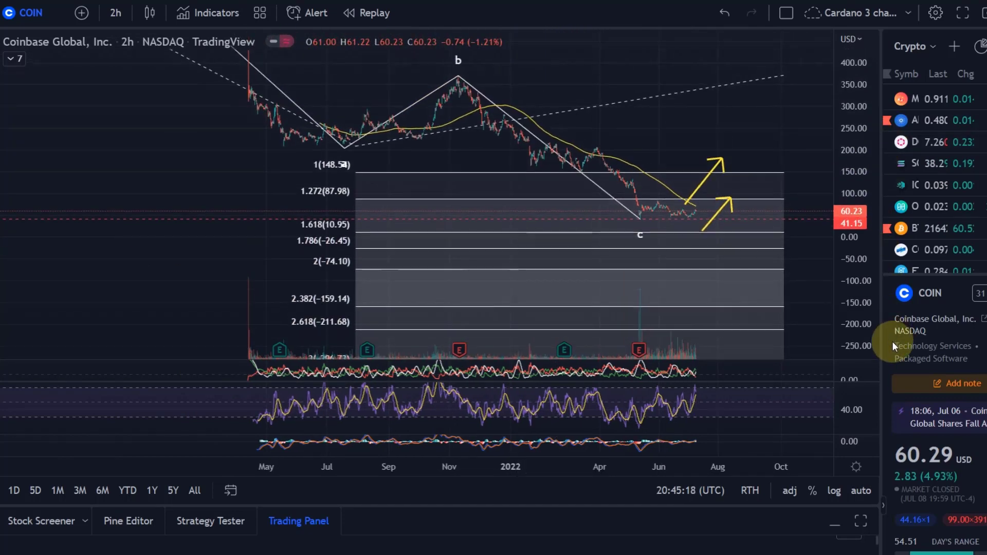
{"action": "left_click_drag", "start_coordinate": [502, 154], "coordinate": [504, 175]}
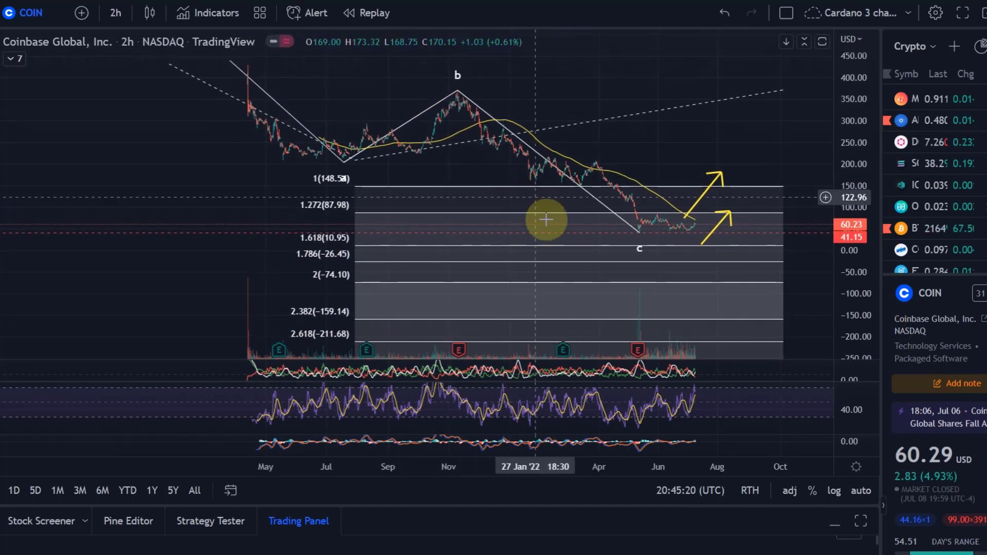
{"action": "left_click_drag", "start_coordinate": [558, 149], "coordinate": [565, 203]}
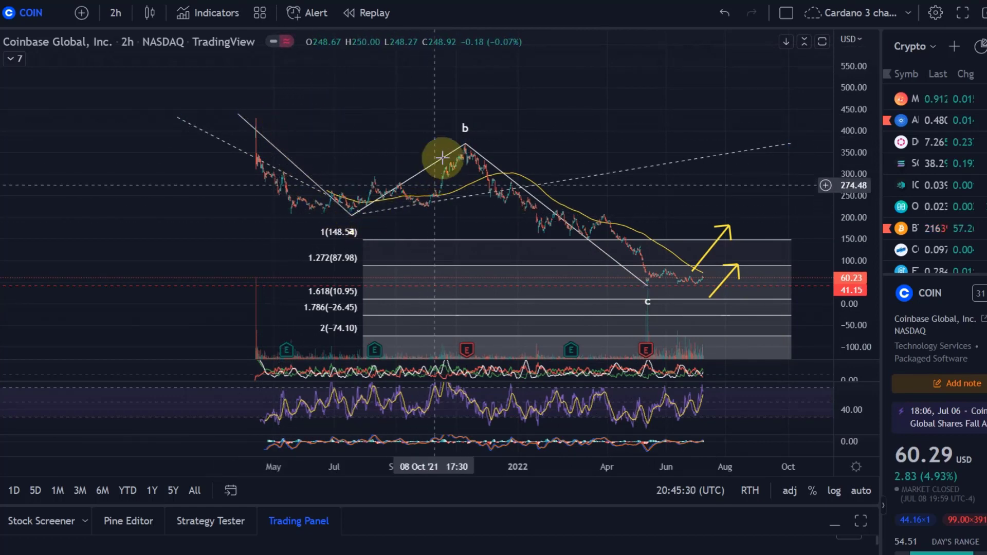
{"action": "left_click", "coordinate": [463, 152]}
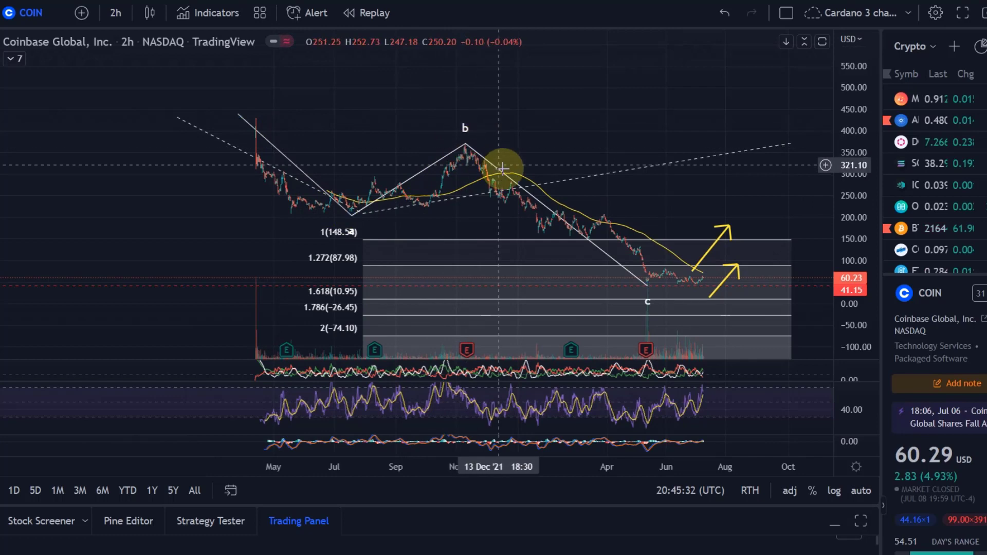
{"action": "left_click", "coordinate": [646, 291]}
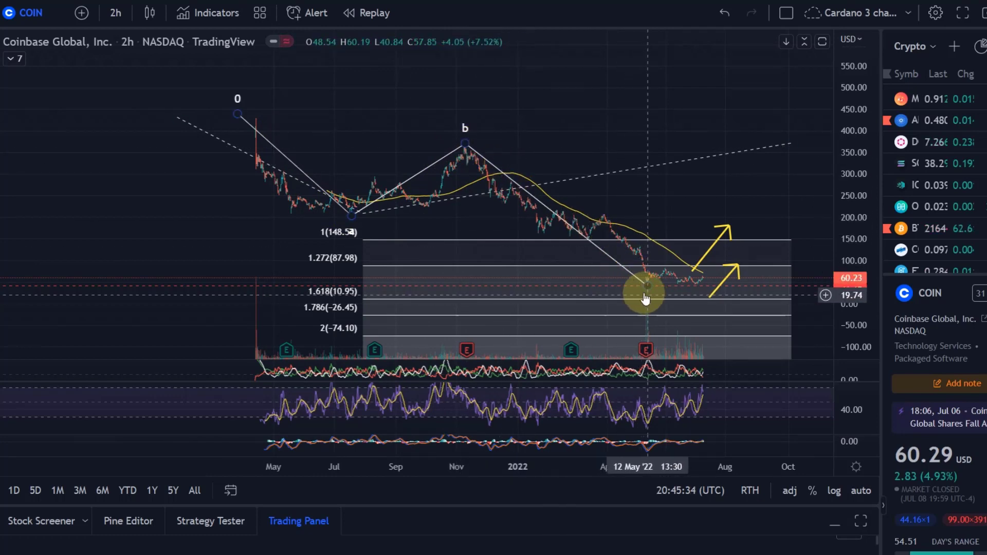
- Zoom in on the wave c low between 1.272 (87.98) and 1.618 (10.95) with both yellow arrows
{"action": "left_click", "coordinate": [634, 280]}
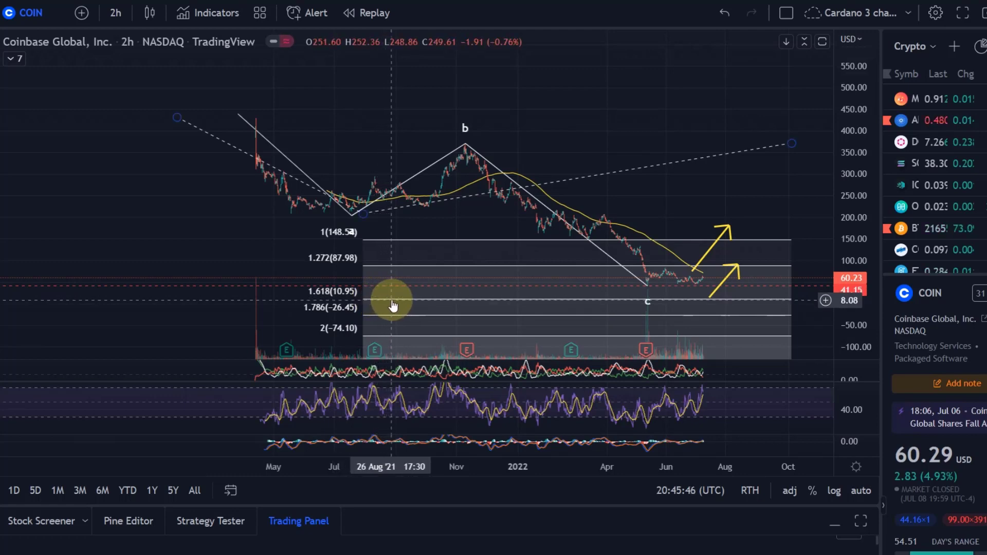
{"action": "left_click_drag", "start_coordinate": [688, 204], "coordinate": [640, 225]}
{"action": "left_click_drag", "start_coordinate": [821, 331], "coordinate": [854, 292]}
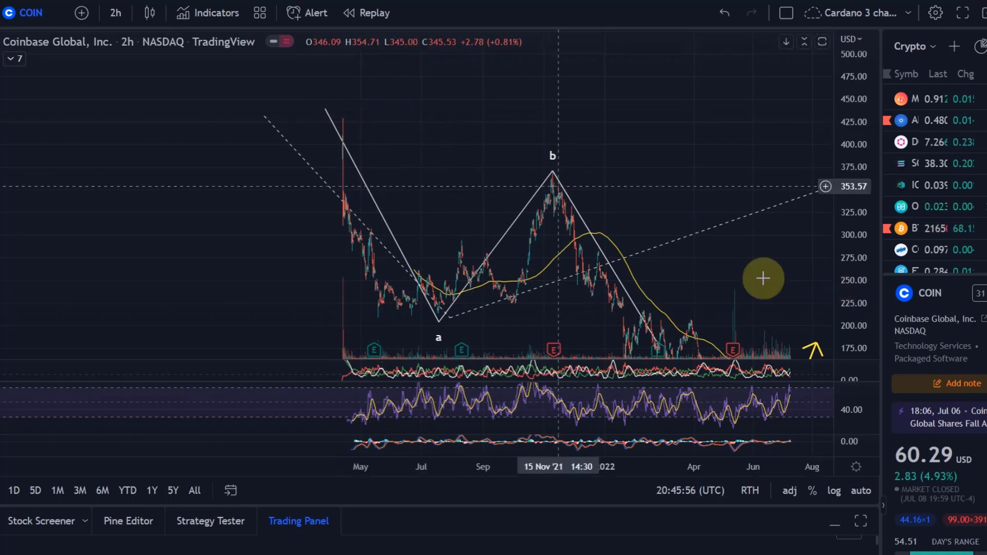
{"action": "left_click_drag", "start_coordinate": [798, 295], "coordinate": [675, 107]}
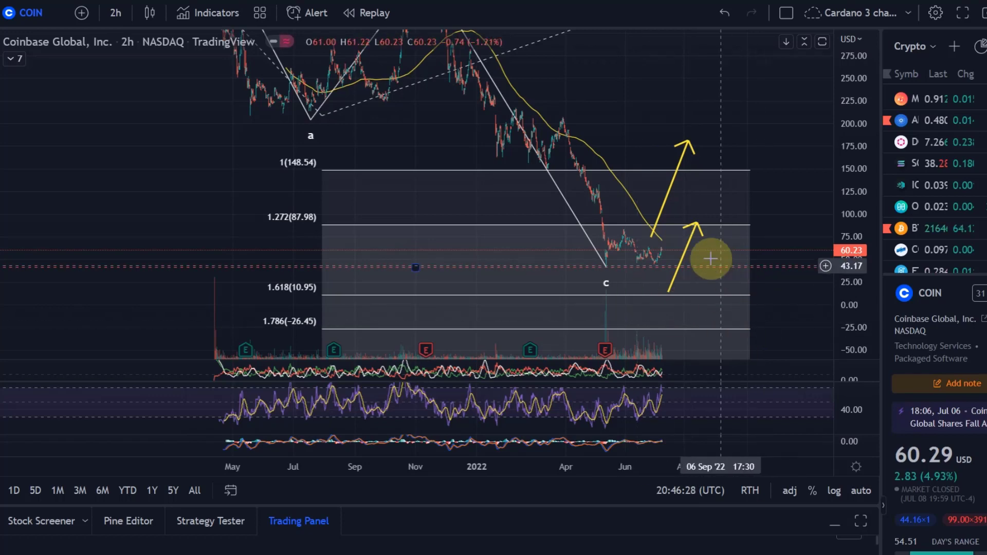
- Place a horizontal line at the 41.15 low and shift the lower yellow arrow further right
{"action": "left_click", "coordinate": [668, 267]}
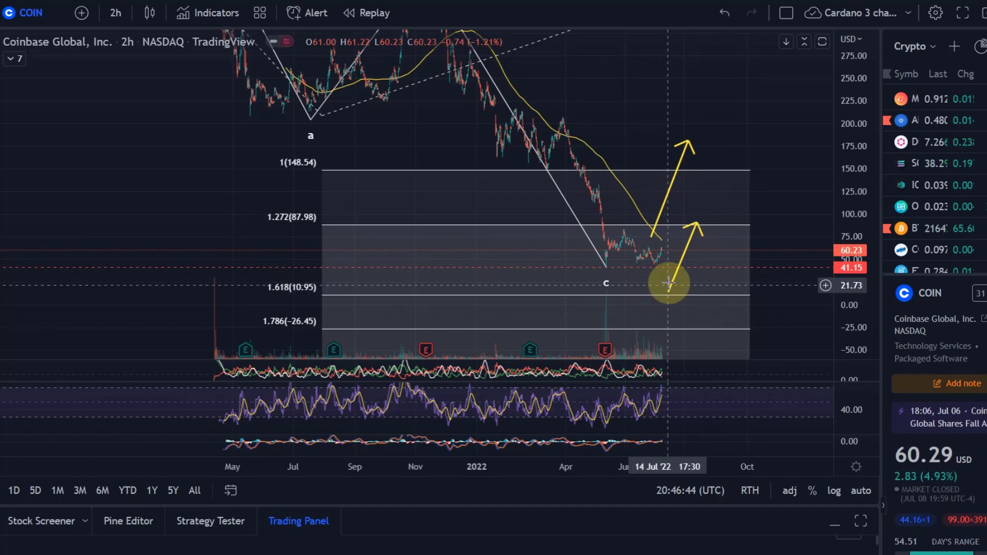
{"action": "left_click_drag", "start_coordinate": [677, 280], "coordinate": [698, 276]}
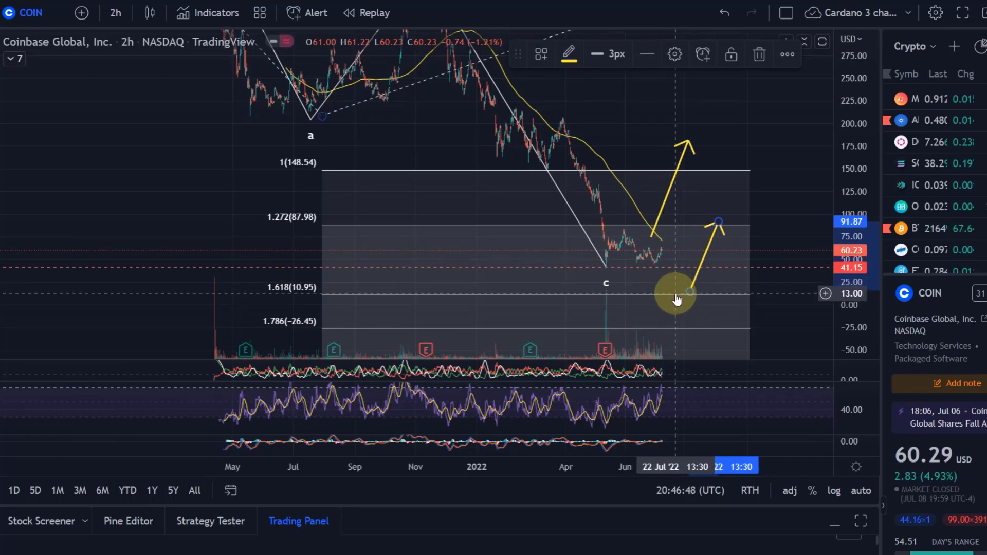
{"action": "left_click_drag", "start_coordinate": [868, 79], "coordinate": [864, 211]}
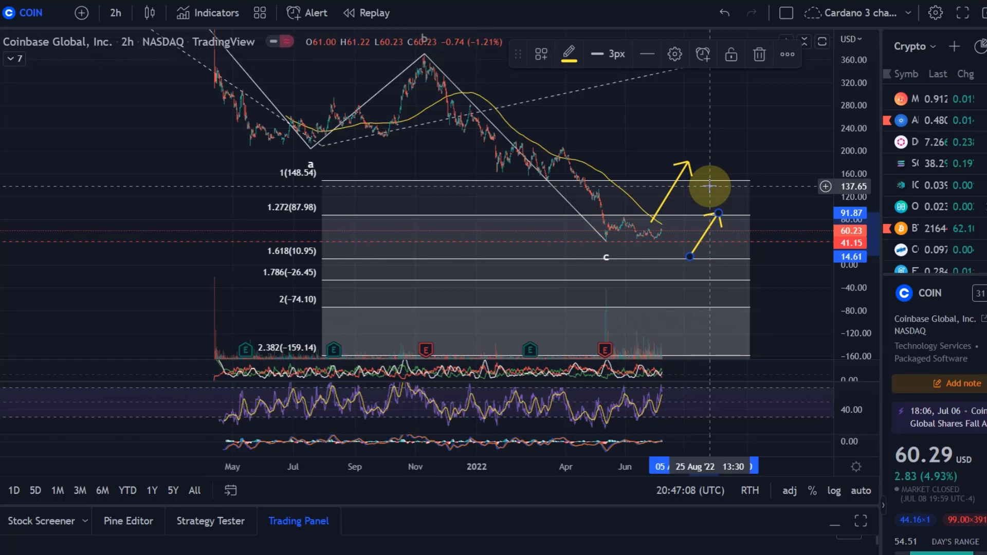
{"action": "left_click", "coordinate": [661, 221]}
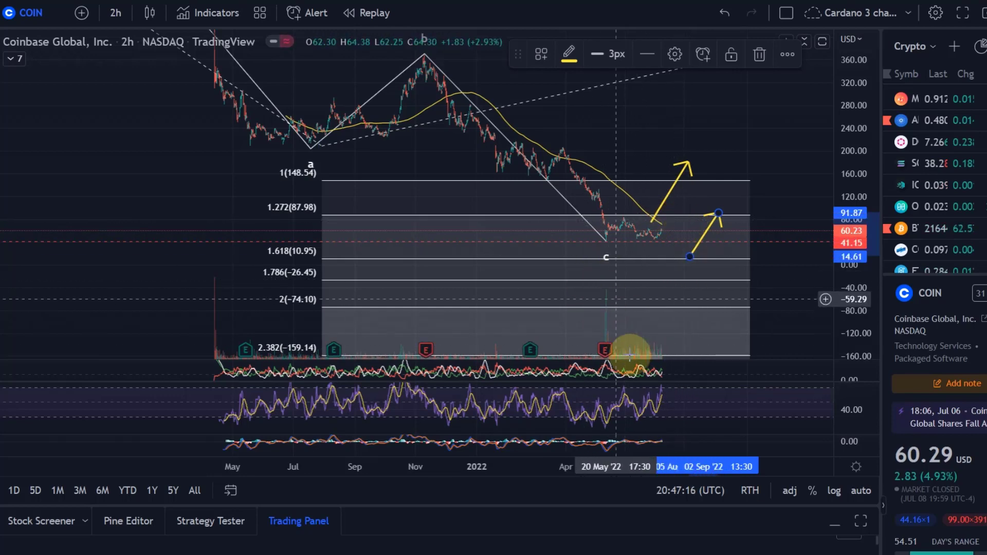
- Switch COIN to the 1-day timeframe and zoom the daily view
{"action": "left_click", "coordinate": [116, 13]}
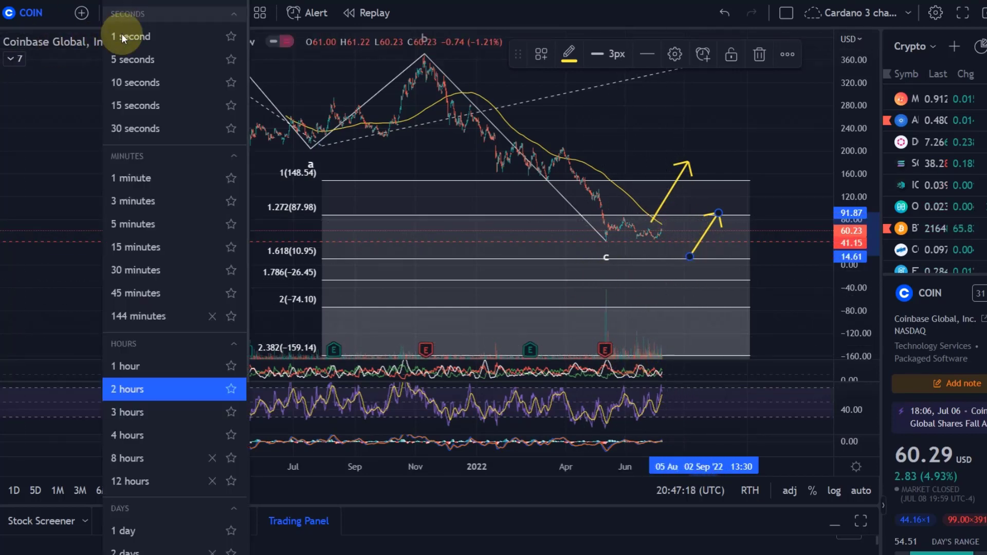
{"action": "left_click", "coordinate": [184, 528]}
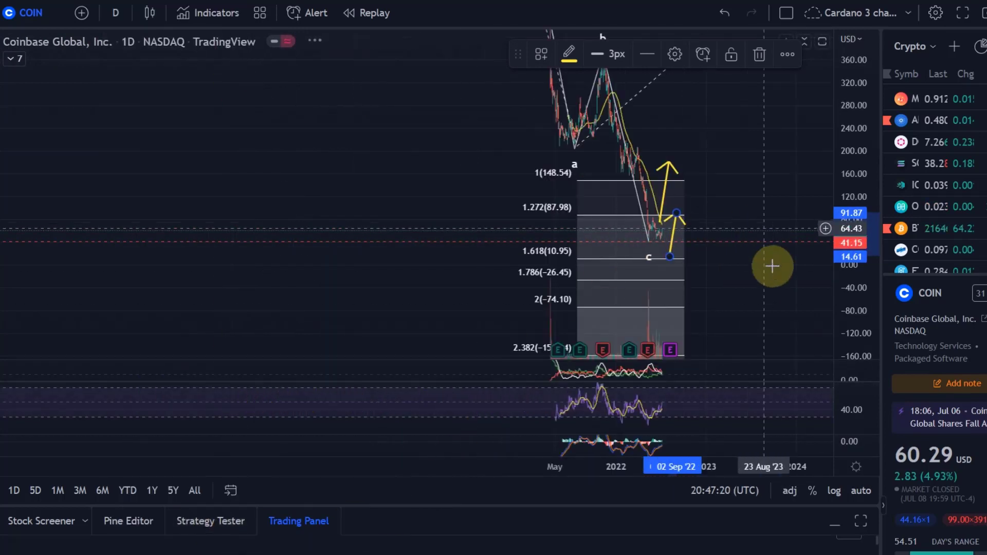
{"action": "scroll", "coordinate": [650, 308], "scroll_direction": "up", "scroll_amount": 5}
{"action": "scroll", "coordinate": [545, 292], "scroll_direction": "left", "scroll_amount": 5}
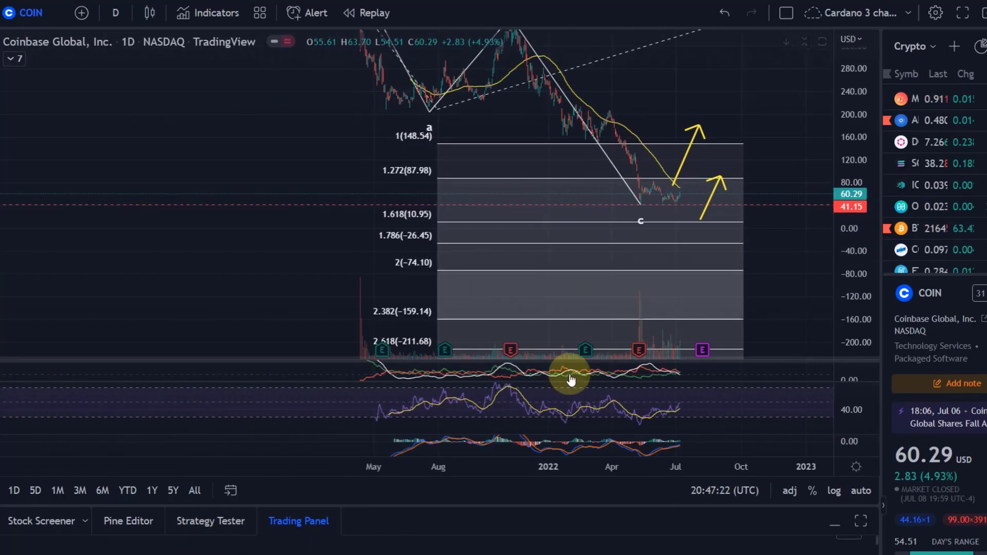
- Resize the DMI, RSI and MACD panes so MACD gets the most room under the price chart
{"action": "left_click_drag", "start_coordinate": [713, 364], "coordinate": [685, 154]}
{"action": "scroll", "coordinate": [665, 285], "scroll_direction": "up", "scroll_amount": 4}
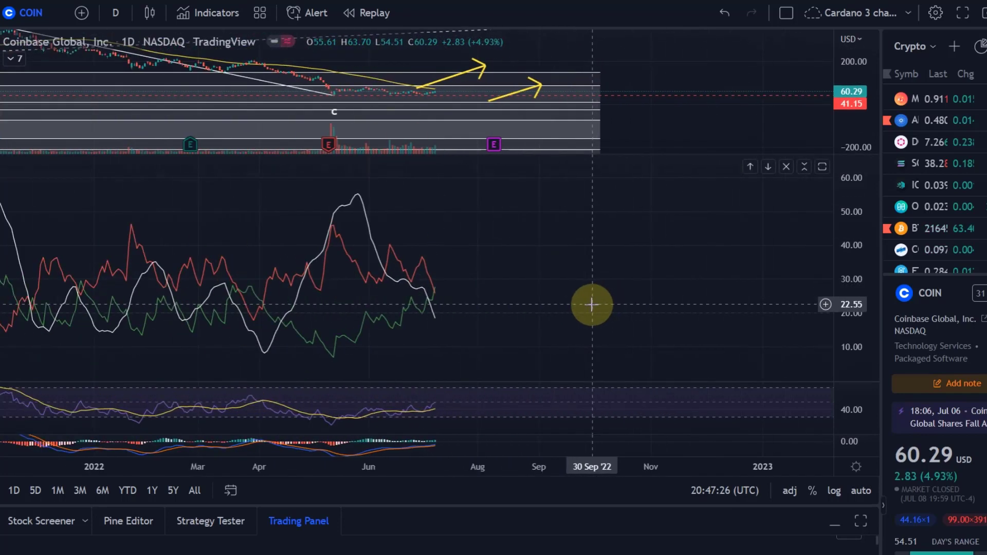
{"action": "scroll", "coordinate": [592, 304], "scroll_direction": "left", "scroll_amount": 3}
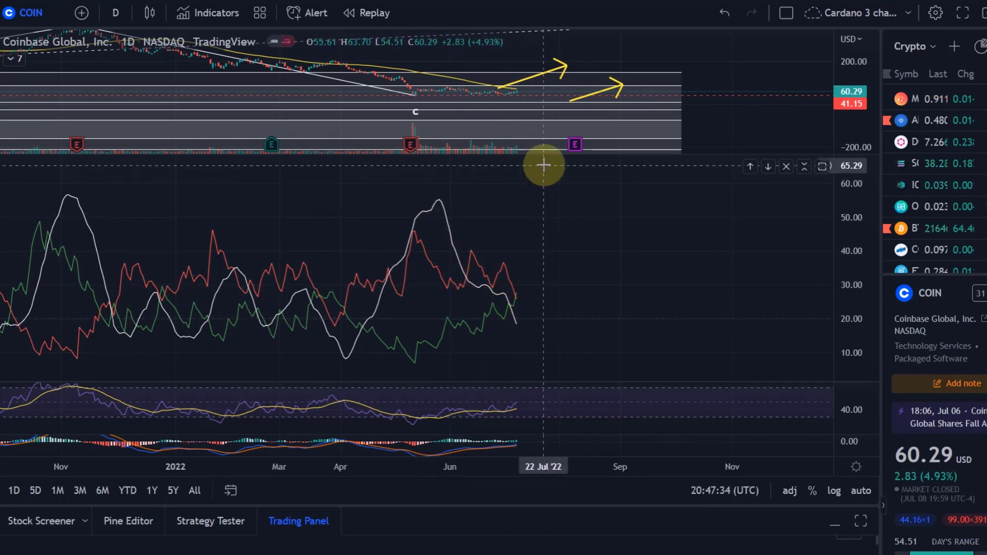
{"action": "left_click_drag", "start_coordinate": [536, 163], "coordinate": [608, 222]}
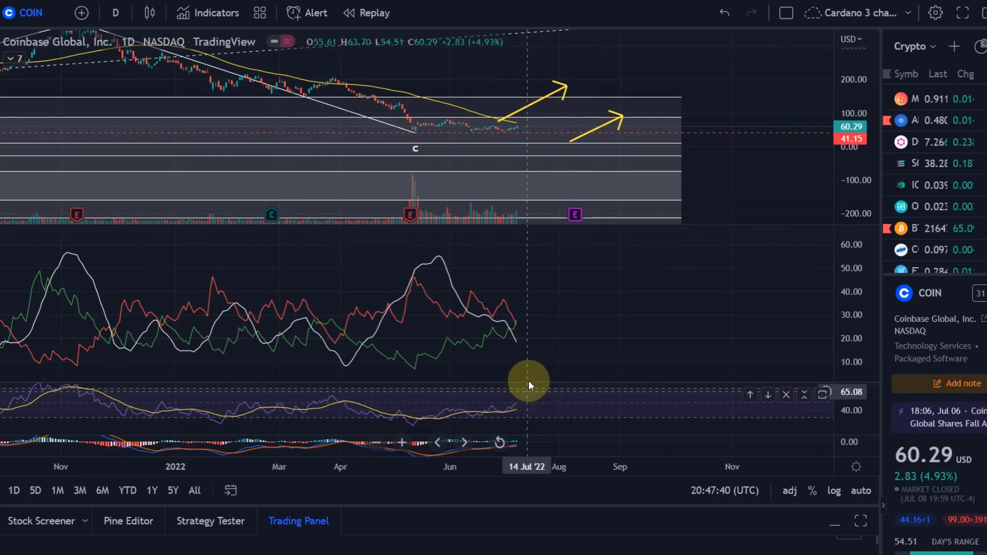
{"action": "left_click_drag", "start_coordinate": [540, 381], "coordinate": [592, 247]}
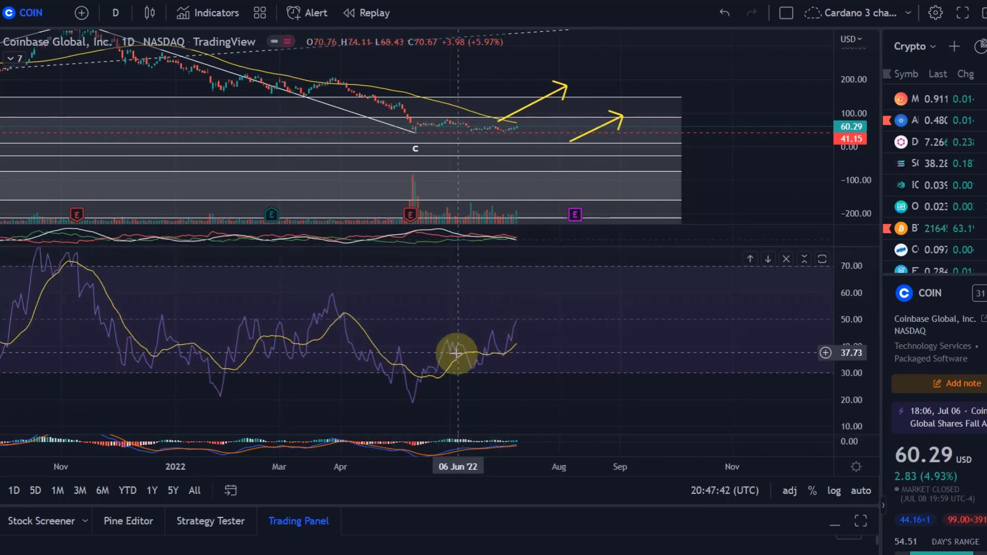
{"action": "left_click_drag", "start_coordinate": [854, 185], "coordinate": [853, 121]}
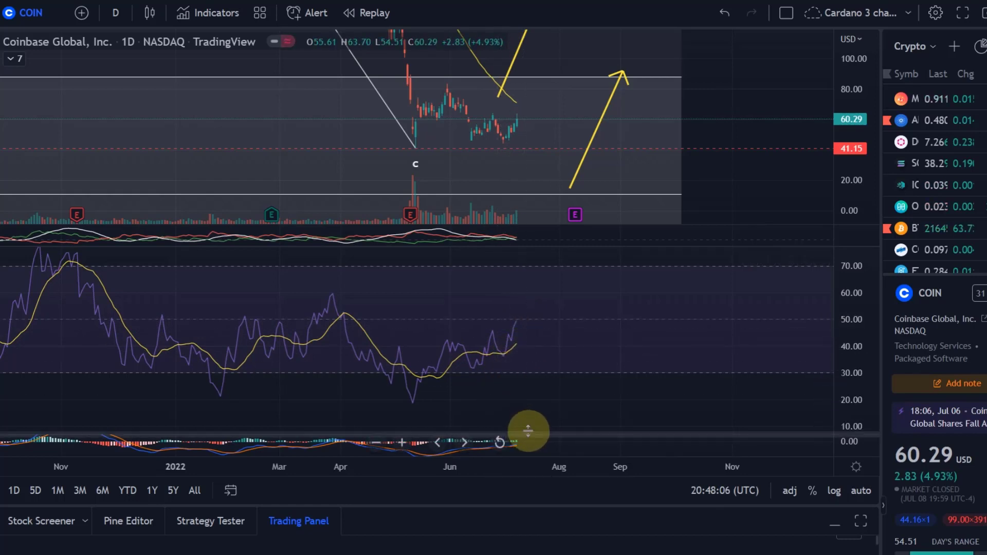
{"action": "left_click_drag", "start_coordinate": [535, 432], "coordinate": [627, 261]}
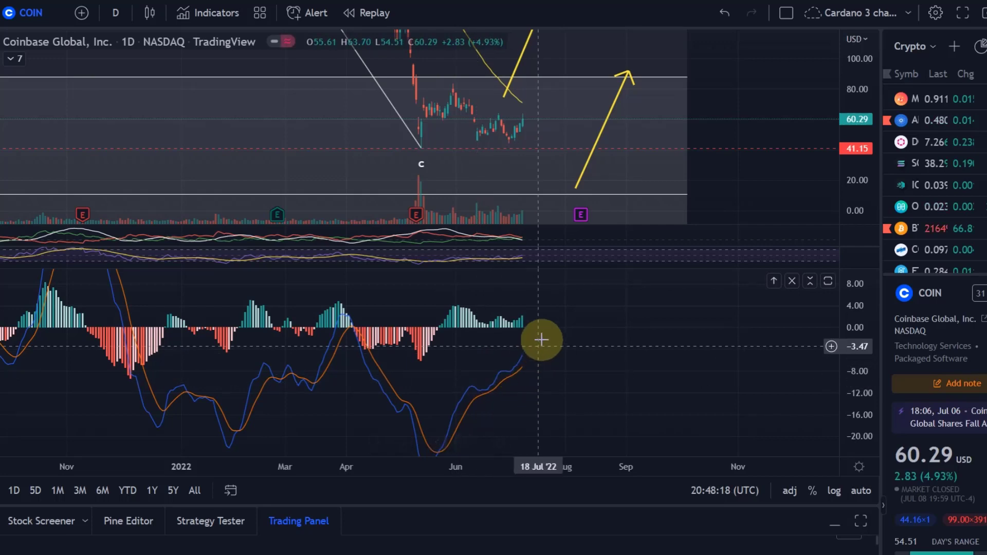
{"action": "mouse_move", "coordinate": [507, 365]}
{"action": "left_mouse_down"}
{"action": "mouse_move", "coordinate": [535, 337]}
{"action": "mouse_move", "coordinate": [525, 364]}
{"action": "left_mouse_up"}
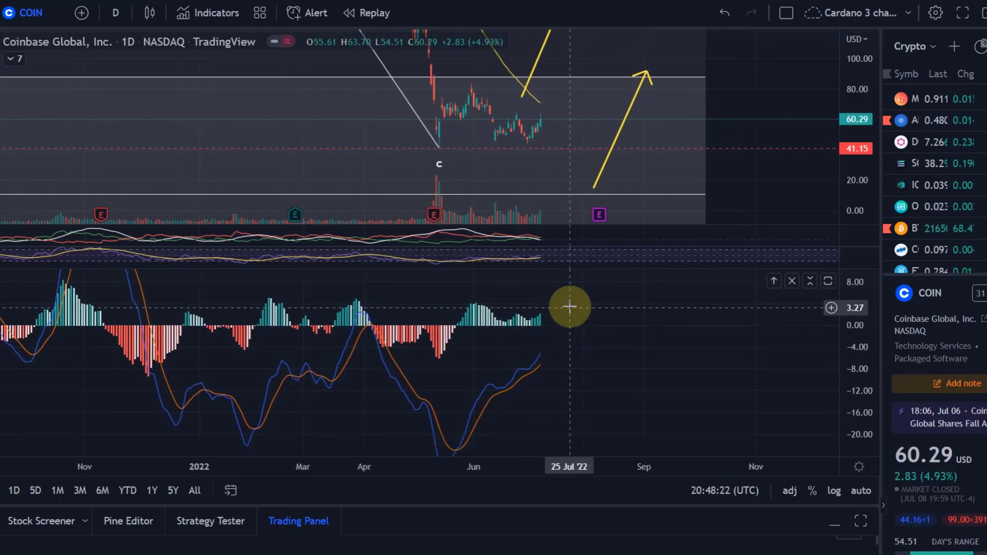
{"action": "left_click", "coordinate": [116, 13]}
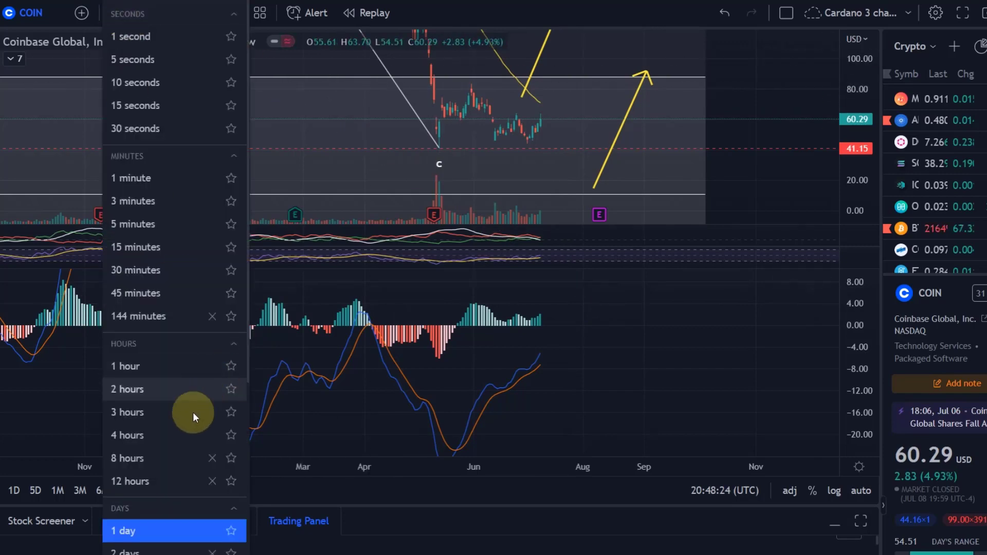
- Select 1 week and rescale the price and MACD axes around the latest weekly candles
{"action": "scroll", "coordinate": [186, 437], "scroll_direction": "down", "scroll_amount": 3}
{"action": "left_click", "coordinate": [156, 369]}
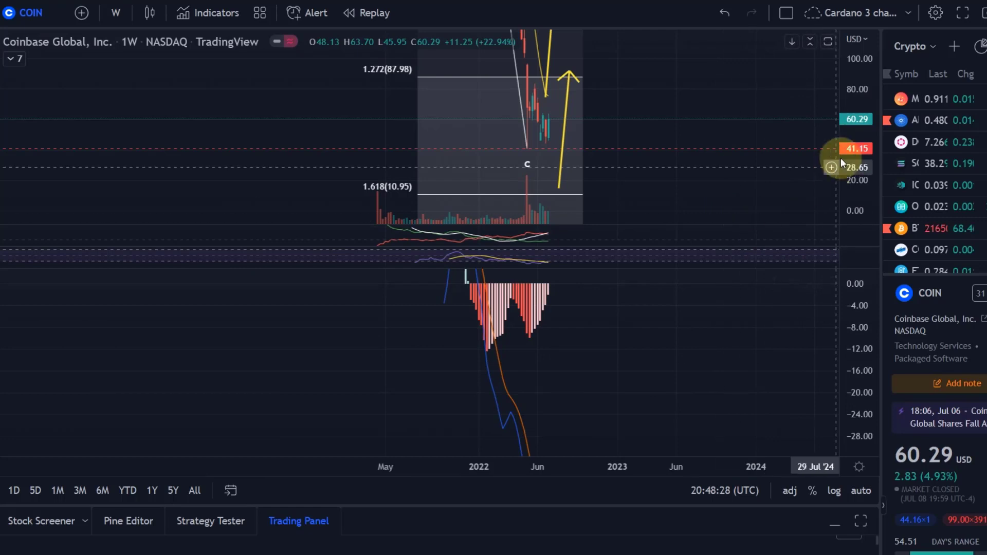
{"action": "left_click_drag", "start_coordinate": [850, 66], "coordinate": [820, 207]}
{"action": "left_click_drag", "start_coordinate": [659, 115], "coordinate": [722, 123]}
{"action": "left_click_drag", "start_coordinate": [843, 350], "coordinate": [846, 412]}
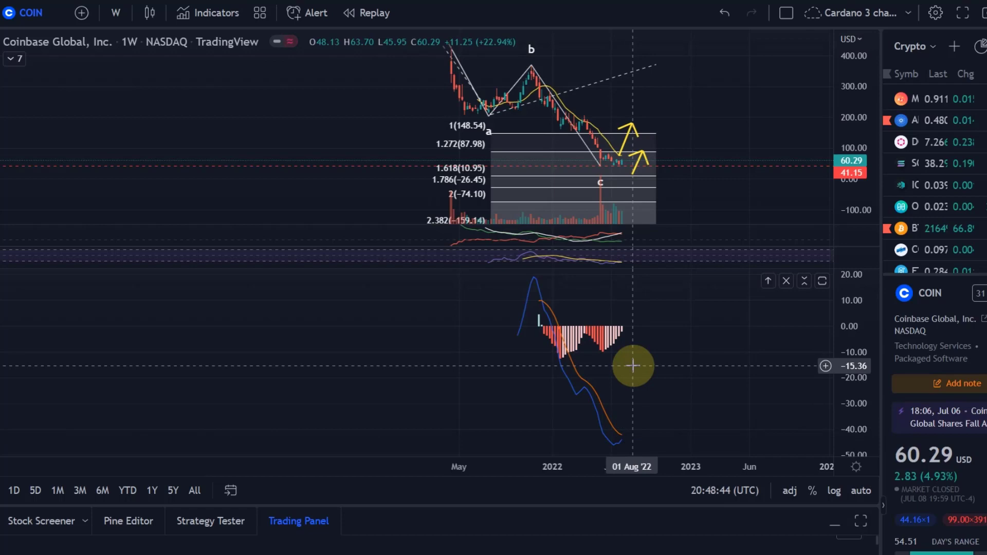
{"action": "left_click_drag", "start_coordinate": [846, 167], "coordinate": [513, 147]}
{"action": "scroll", "coordinate": [513, 147], "scroll_direction": "up", "scroll_amount": 5}
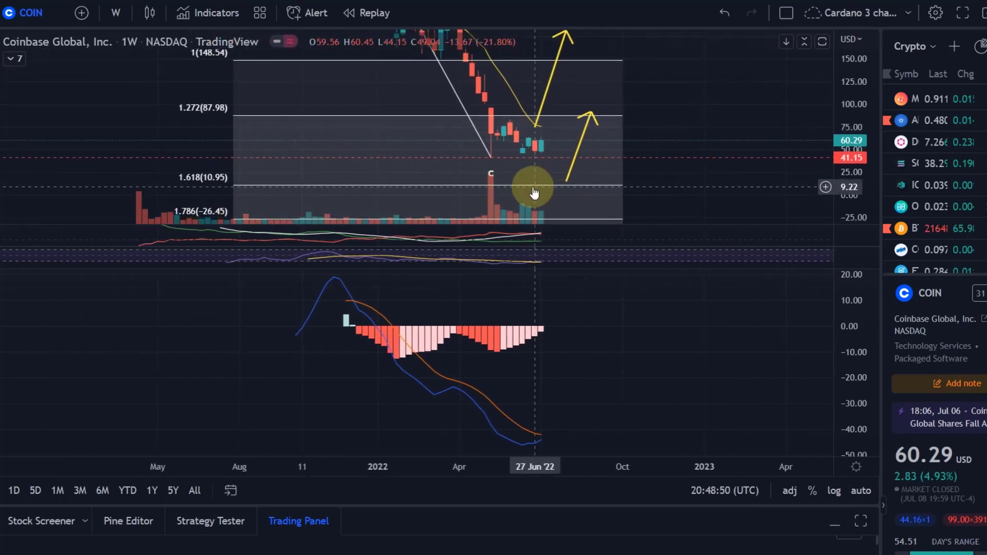
{"action": "left_click_drag", "start_coordinate": [461, 170], "coordinate": [760, 120]}
{"action": "left_click_drag", "start_coordinate": [844, 152], "coordinate": [826, 72]}
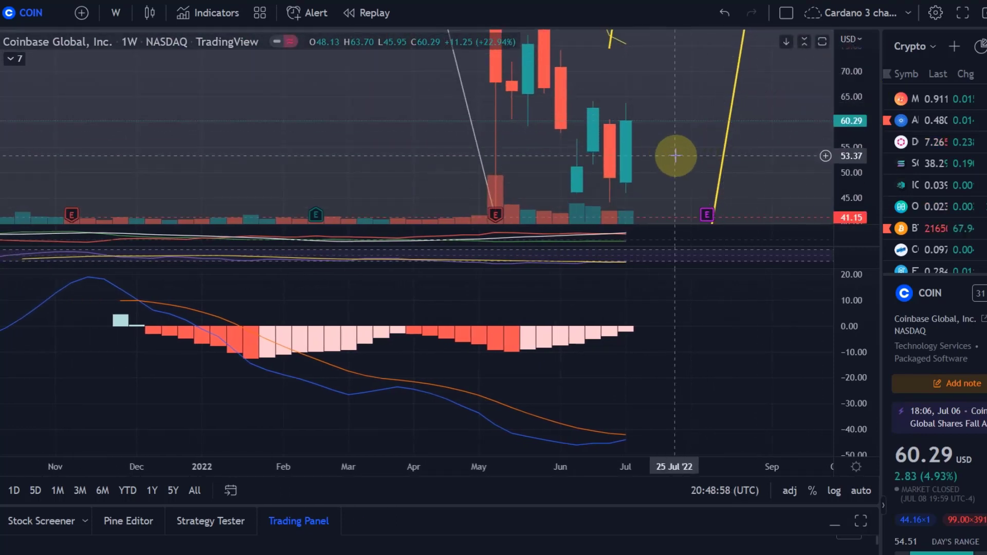
- Enlarge the weekly price pane and frame the 9 May 2022 low, rebounding from 41.15 to 60.29
{"action": "left_click_drag", "start_coordinate": [675, 156], "coordinate": [650, 145]}
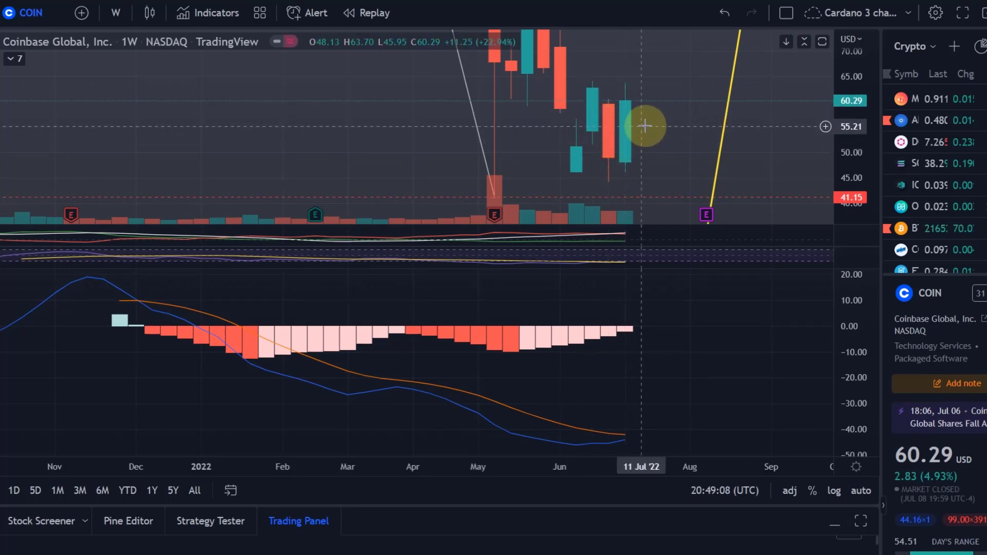
{"action": "left_click_drag", "start_coordinate": [645, 123], "coordinate": [603, 143]}
{"action": "left_click_drag", "start_coordinate": [829, 67], "coordinate": [848, 202]}
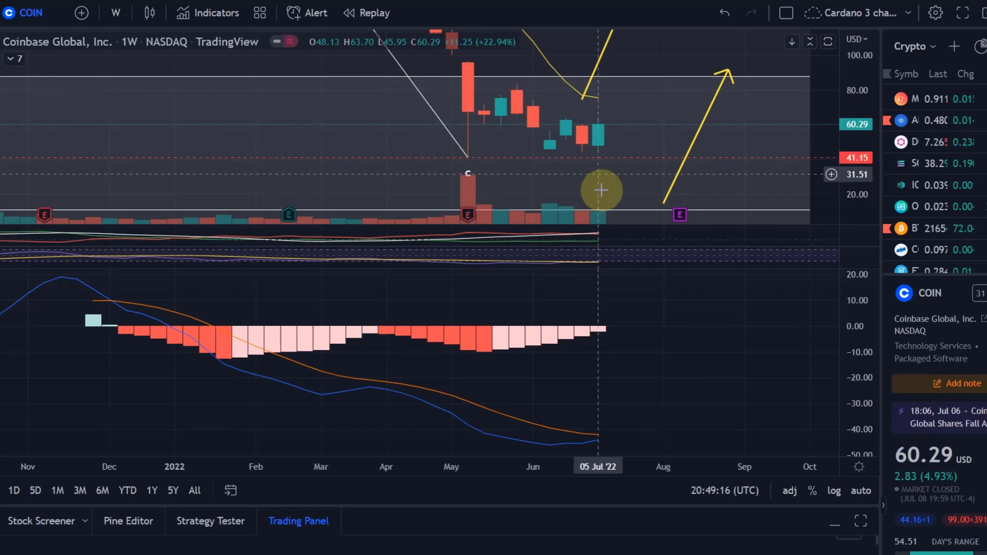
{"action": "left_click_drag", "start_coordinate": [625, 266], "coordinate": [608, 464]}
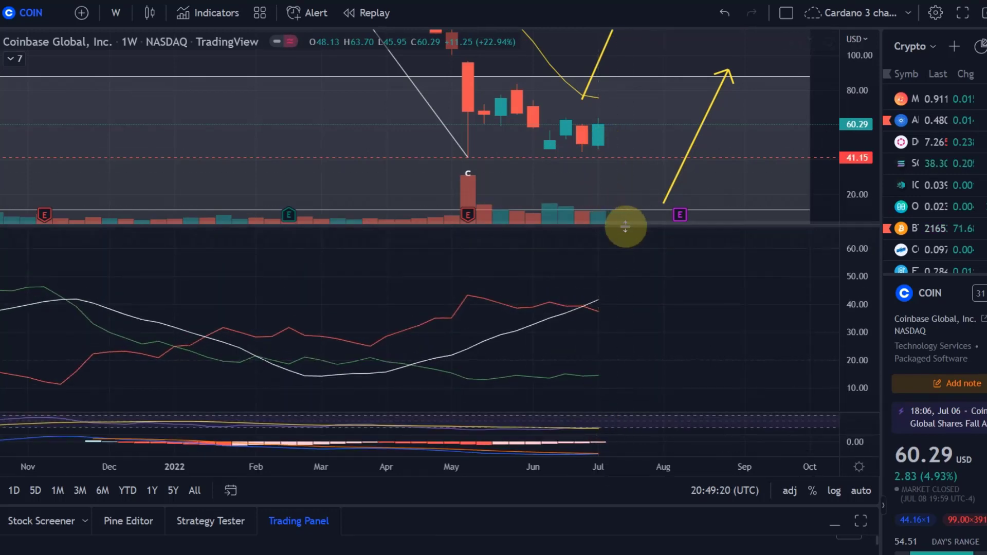
{"action": "left_click_drag", "start_coordinate": [628, 225], "coordinate": [633, 393]}
{"action": "scroll", "coordinate": [598, 224], "scroll_direction": "down", "scroll_amount": 3}
{"action": "scroll", "coordinate": [598, 225], "scroll_direction": "down", "scroll_amount": 1}
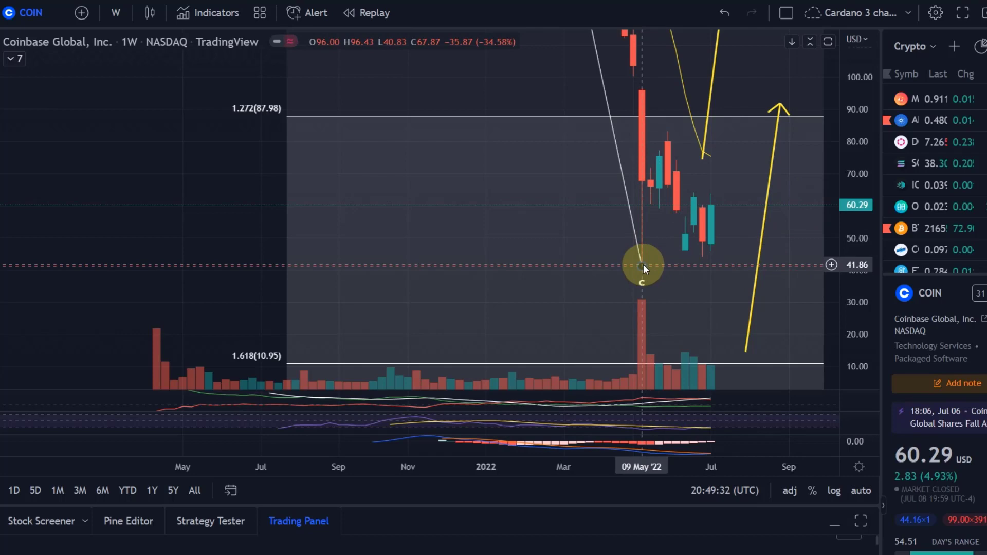
- Switch COIN to the 1-day interval and center the candles after the 12 May 2022 low
{"action": "left_click", "coordinate": [116, 12]}
{"action": "left_click", "coordinate": [137, 524]}
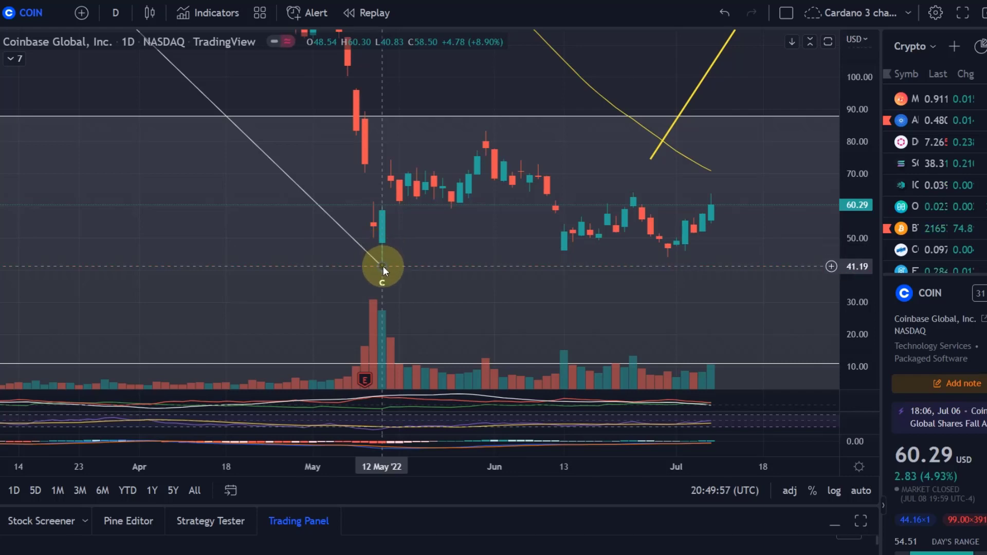
{"action": "left_click_drag", "start_coordinate": [696, 247], "coordinate": [608, 279]}
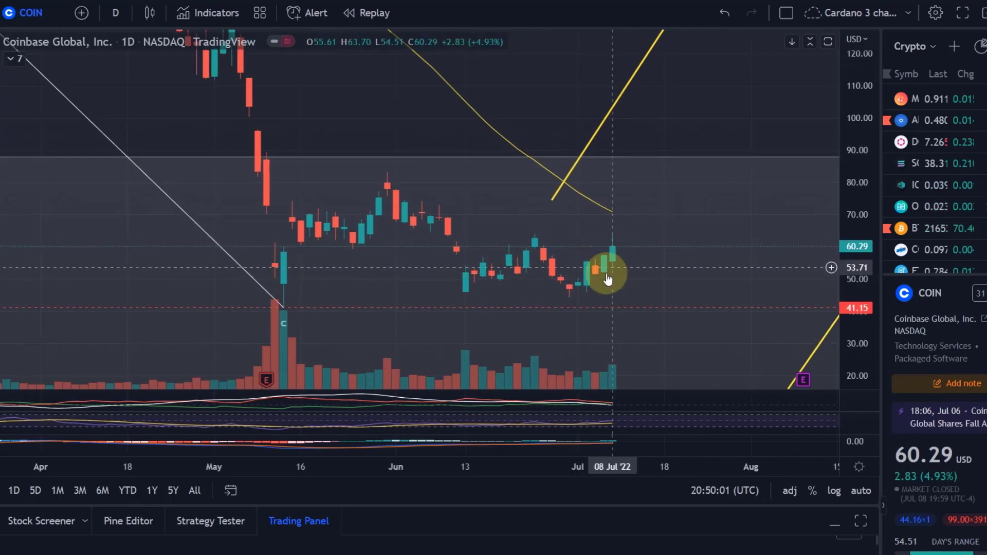